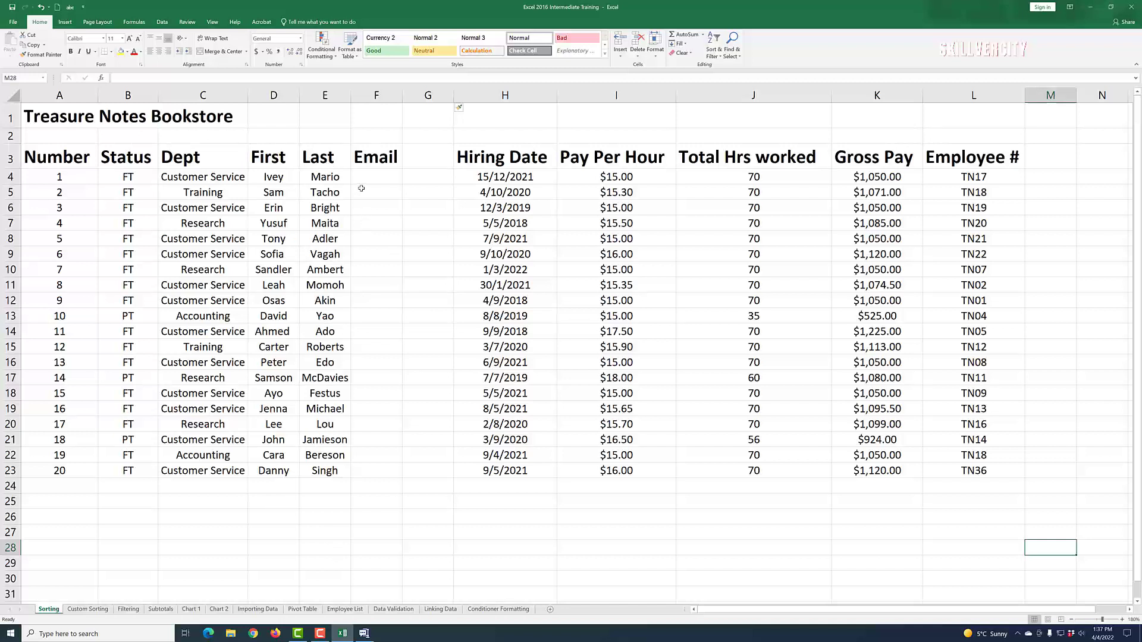
Step: Enter the first employee's tn.ca e-mail address in F4 and widen column F to fit it
{"action": "left_click", "coordinate": [367, 176]}
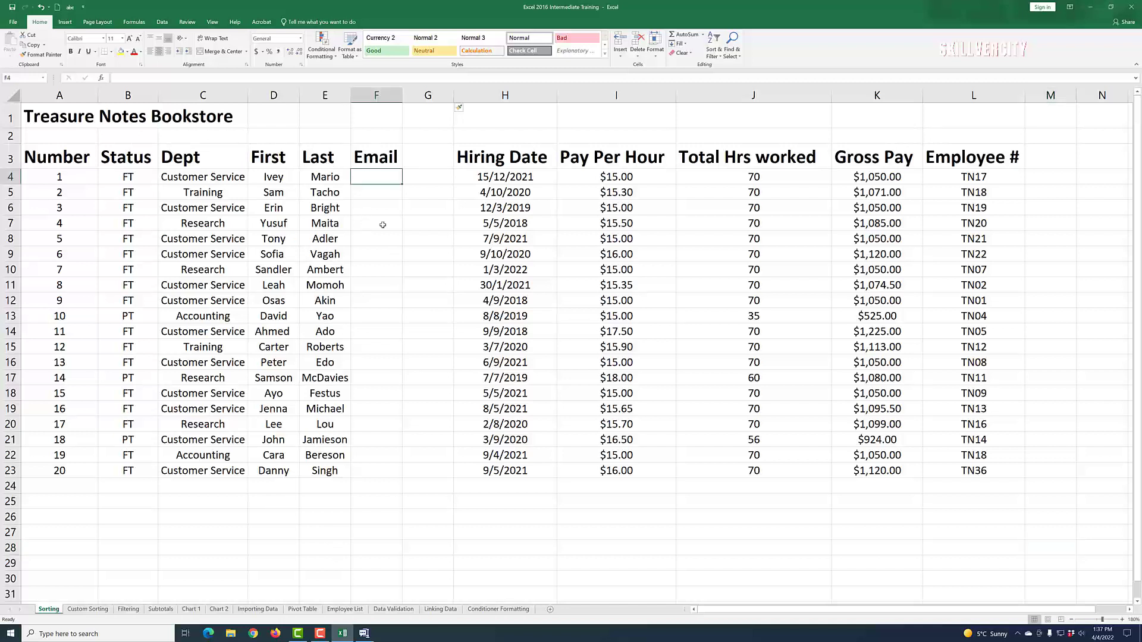
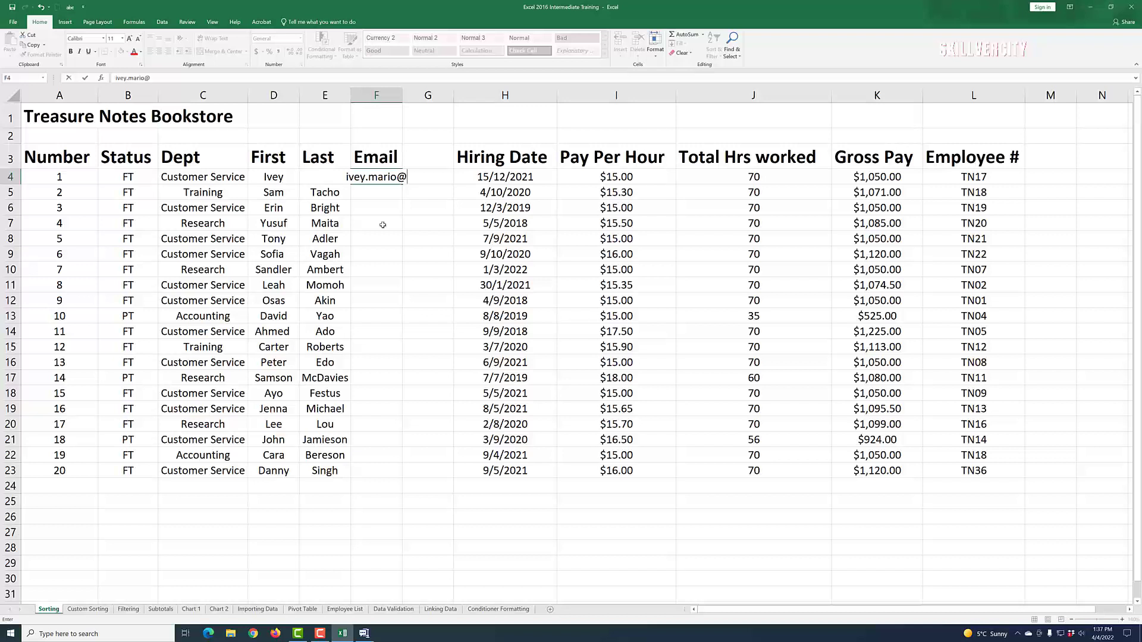
{"action": "left_click", "coordinate": [411, 296]}
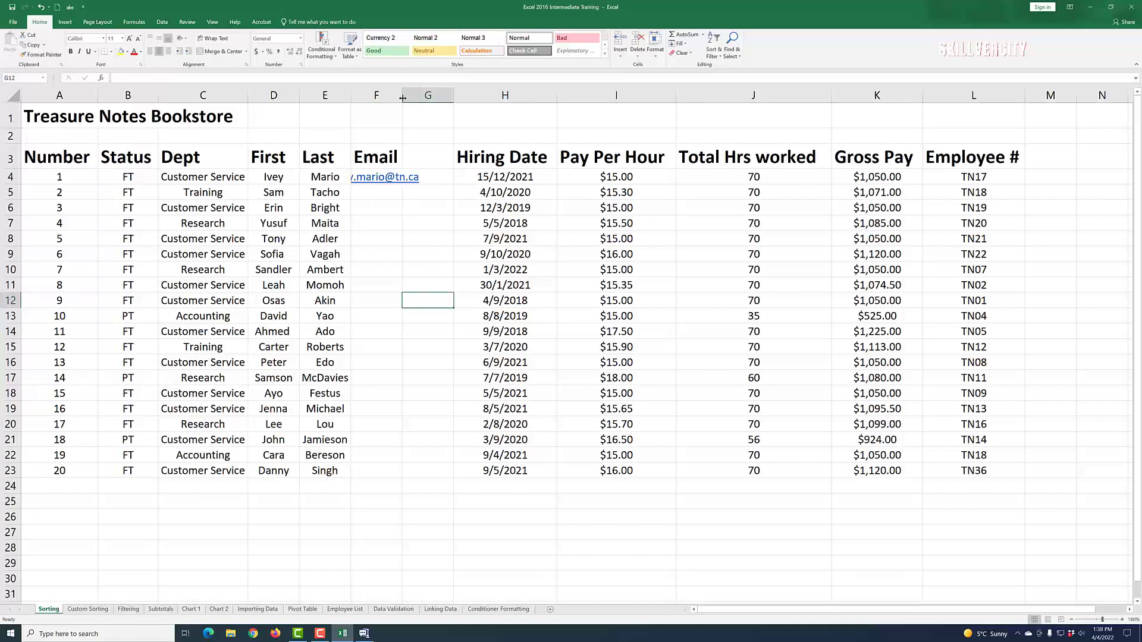
{"action": "left_click_drag", "start_coordinate": [403, 95], "coordinate": [424, 99]}
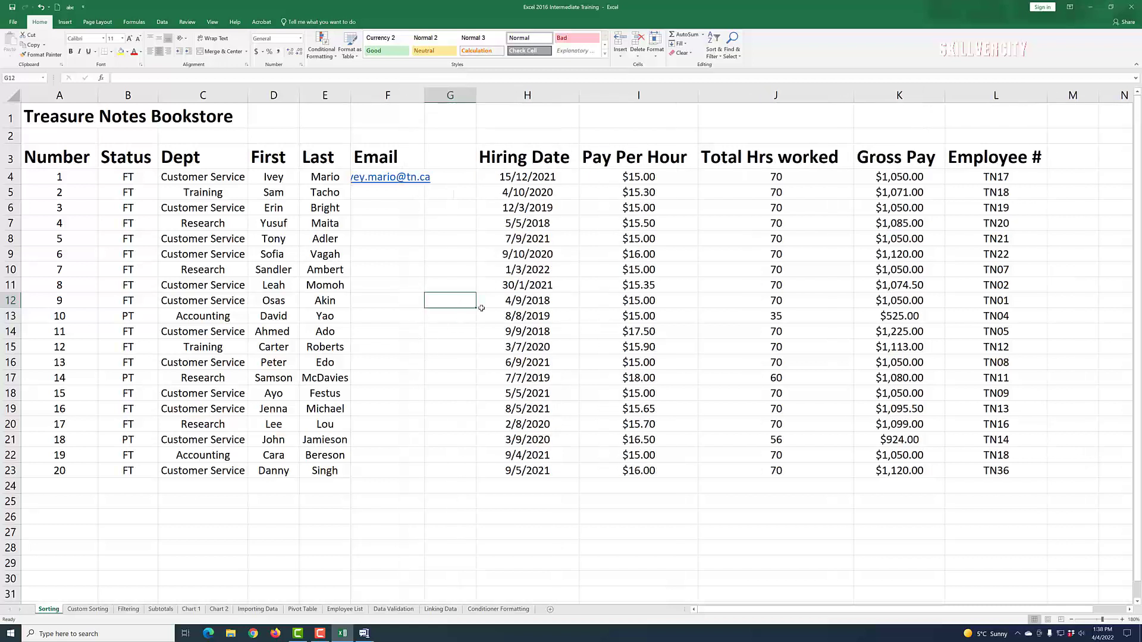
{"action": "left_click_drag", "start_coordinate": [425, 96], "coordinate": [451, 97]}
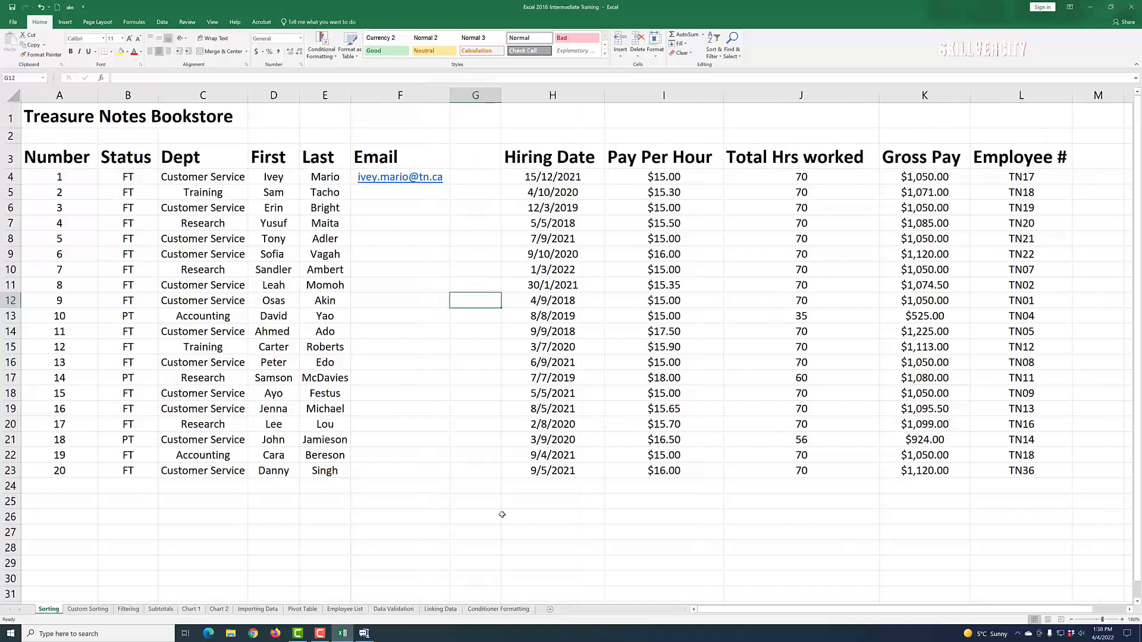
{"action": "left_click", "coordinate": [504, 424]}
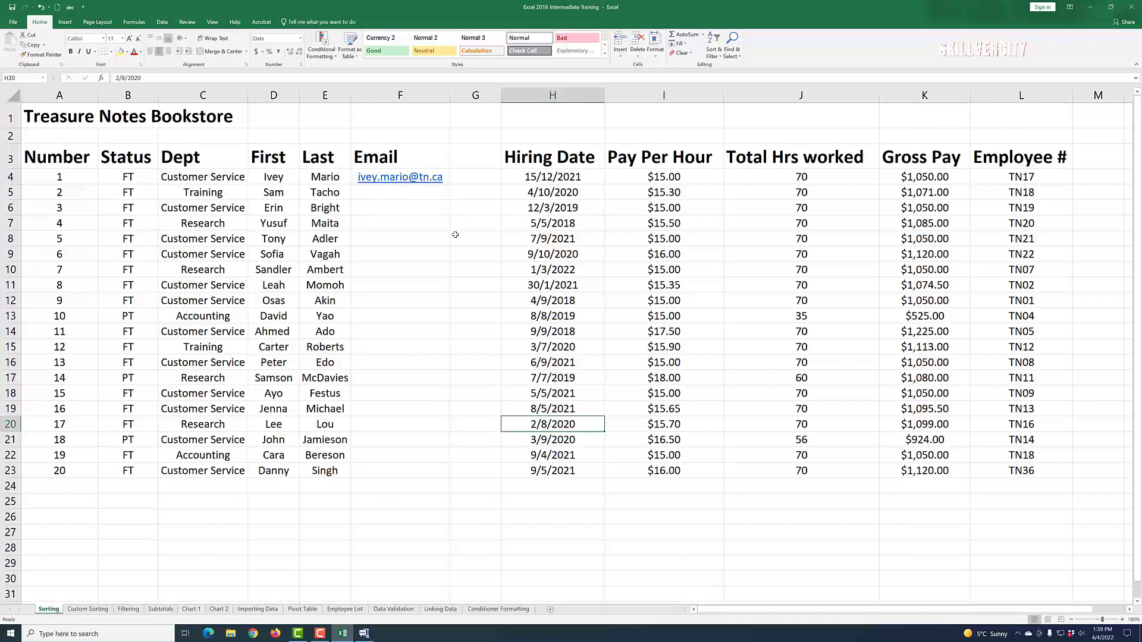
Step: Enter the second employee's tn.ca e-mail in F5 and accept Flash Fill for rows F6:F23
{"action": "left_click", "coordinate": [370, 195]}
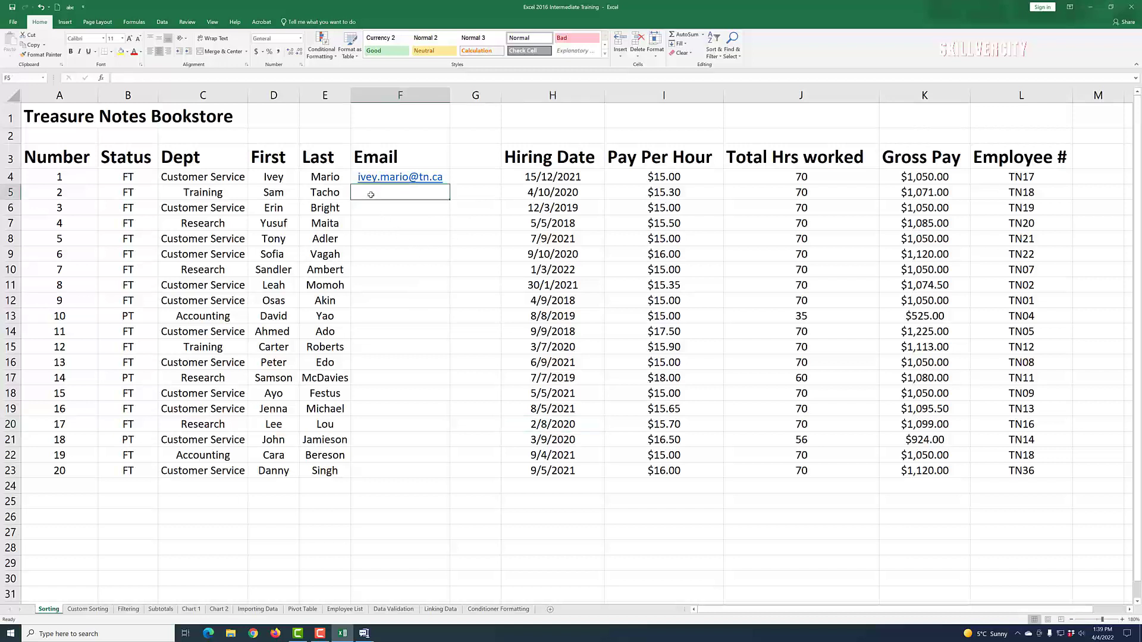
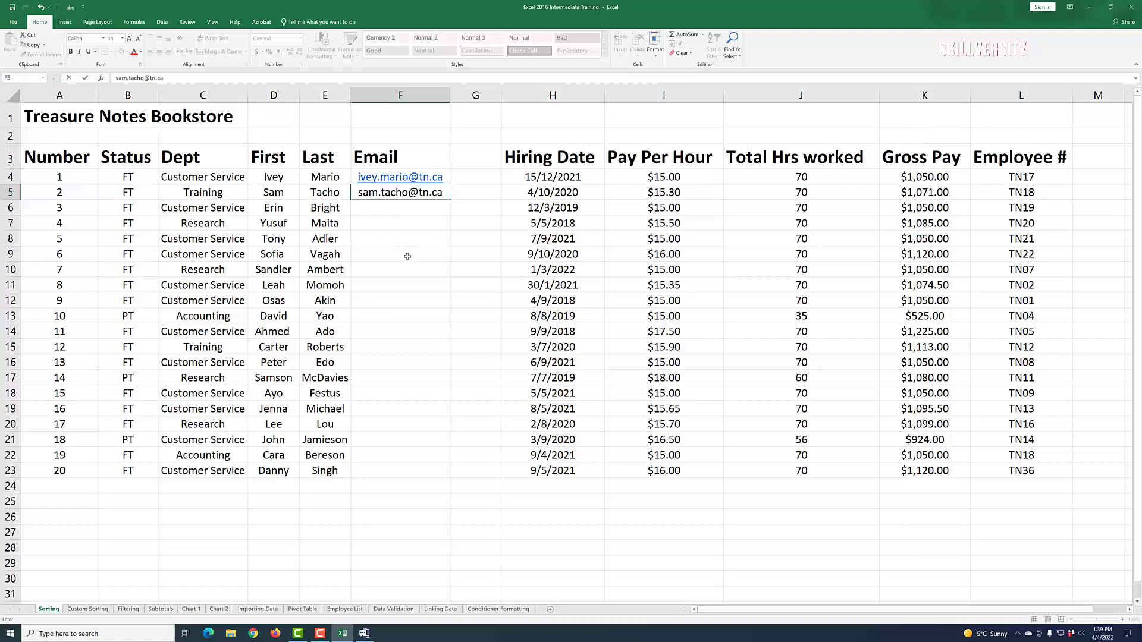
{"action": "key", "text": "Return"}
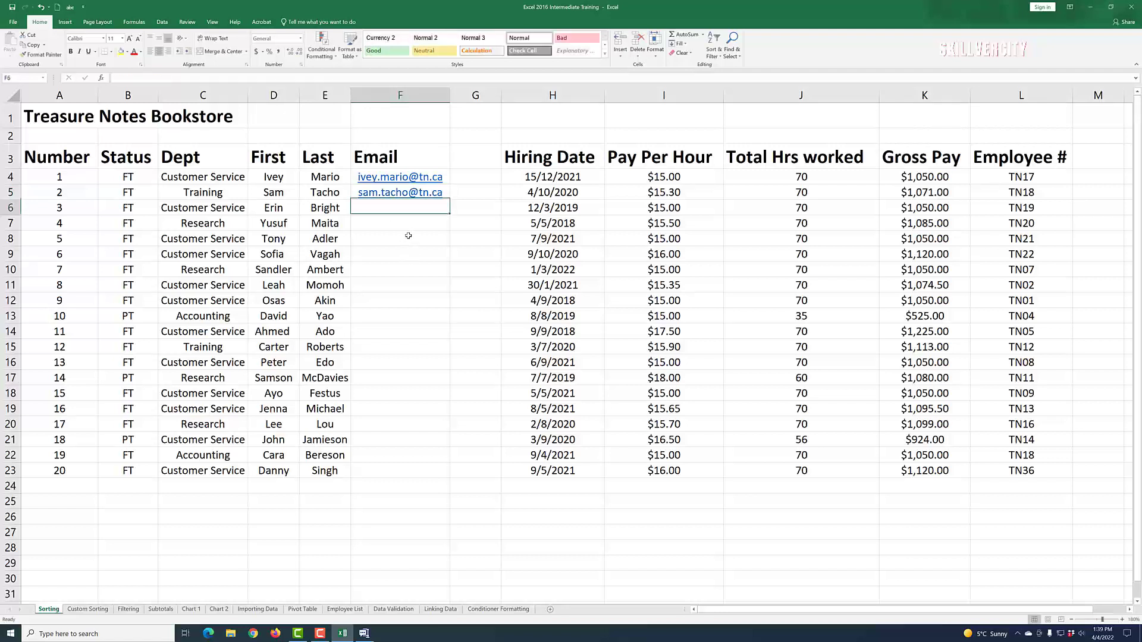
{"action": "type", "text": "e"}
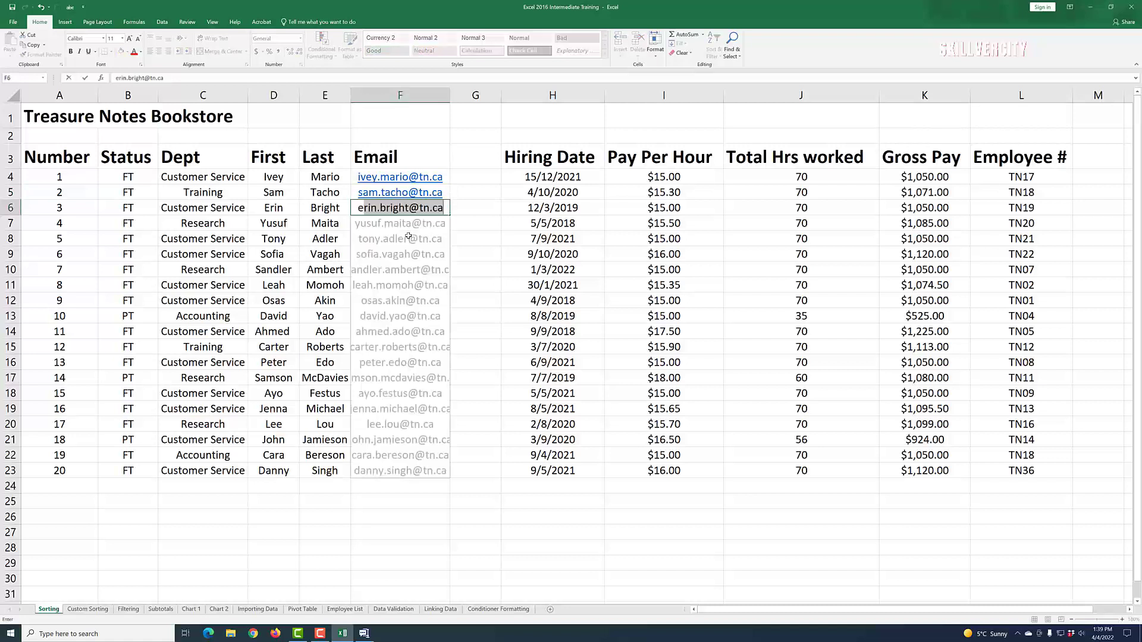
{"action": "type", "text": "r"}
{"action": "key", "text": "Return"}
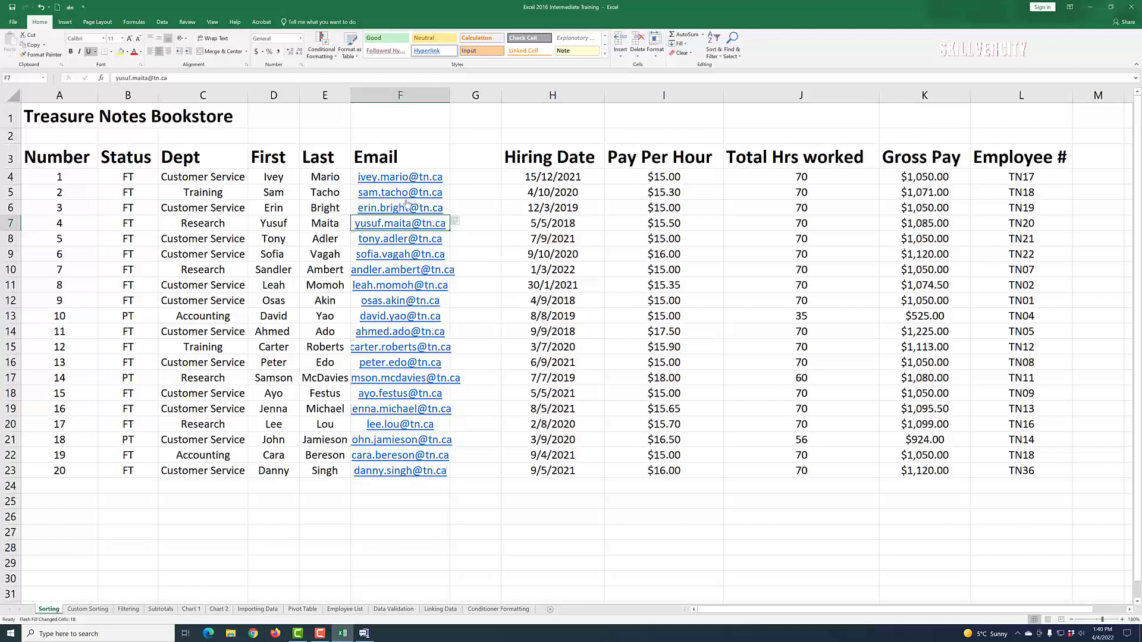
{"action": "left_click", "coordinate": [468, 179]}
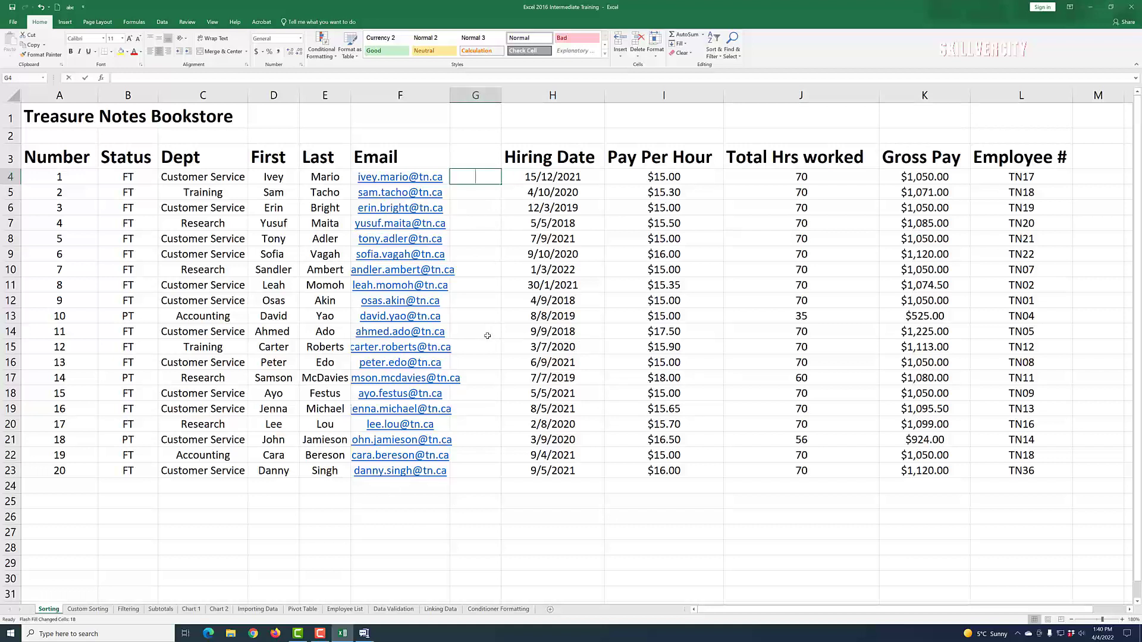
Step: Type the first two employees' full names in G4 and G5 and accept Flash Fill for the rest
{"action": "type", "text": "iv"}
{"action": "key", "text": "BackSpace"}
{"action": "key", "text": "BackSpace"}
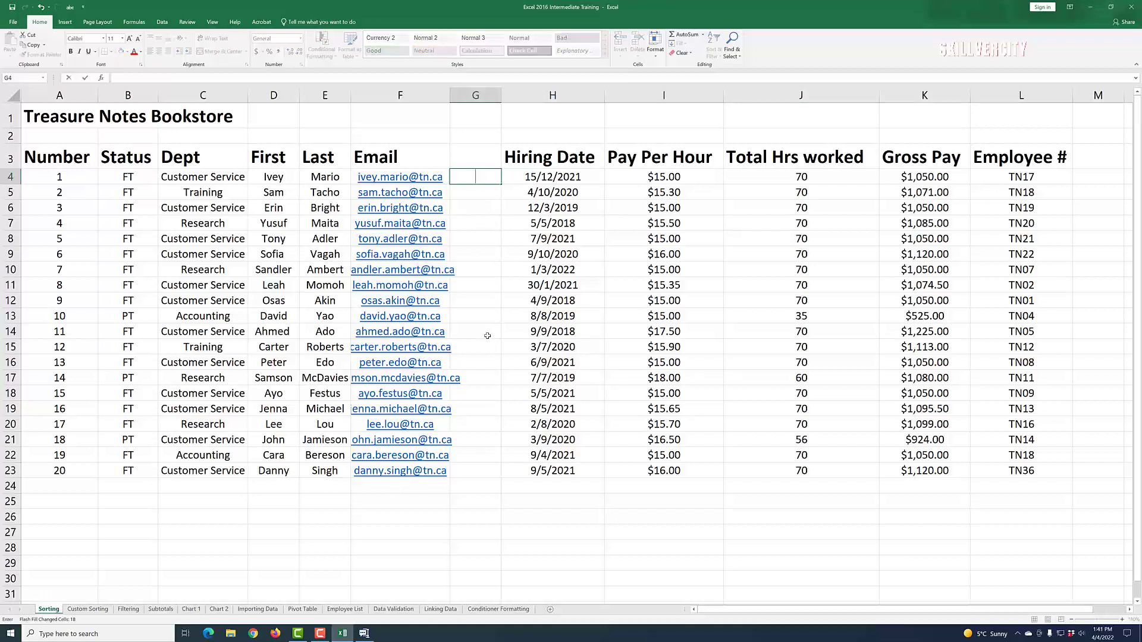
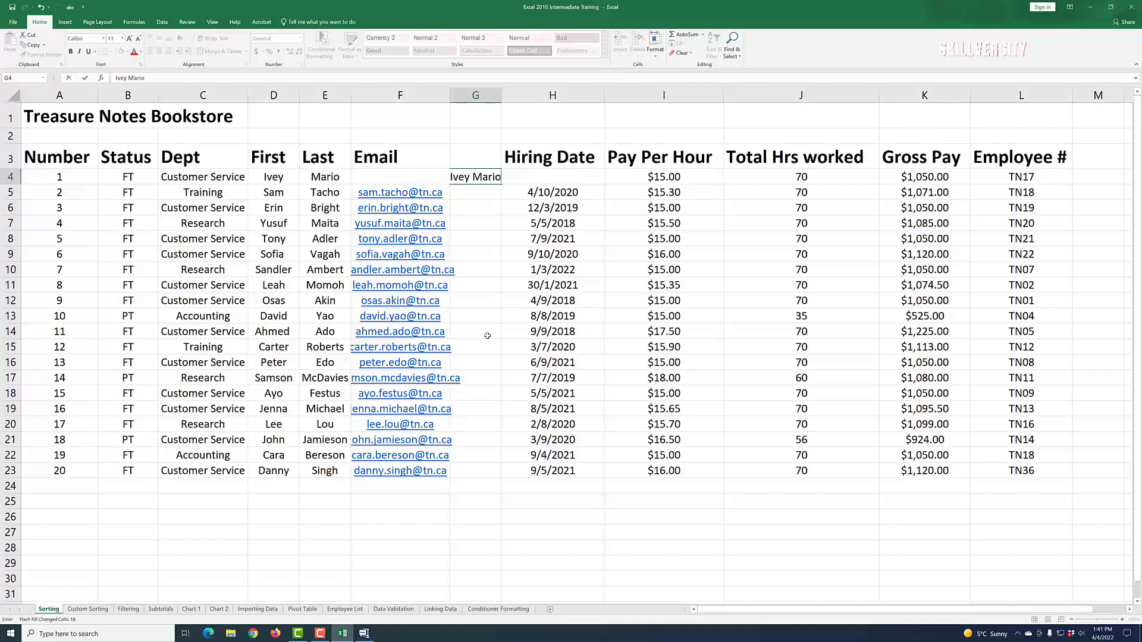
{"action": "key", "text": "Return"}
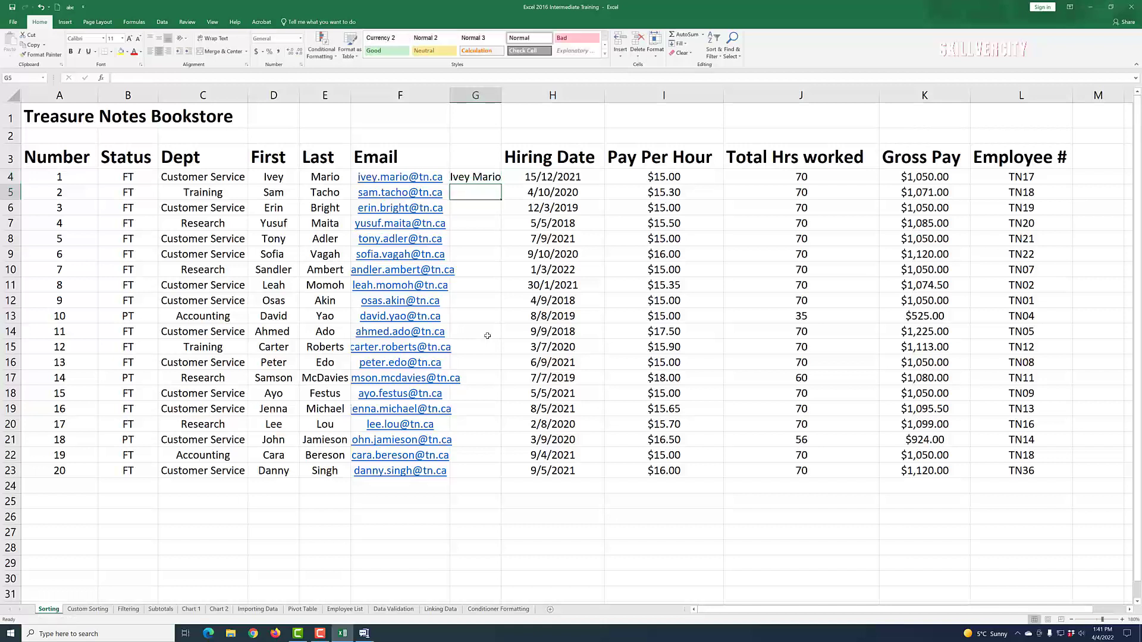
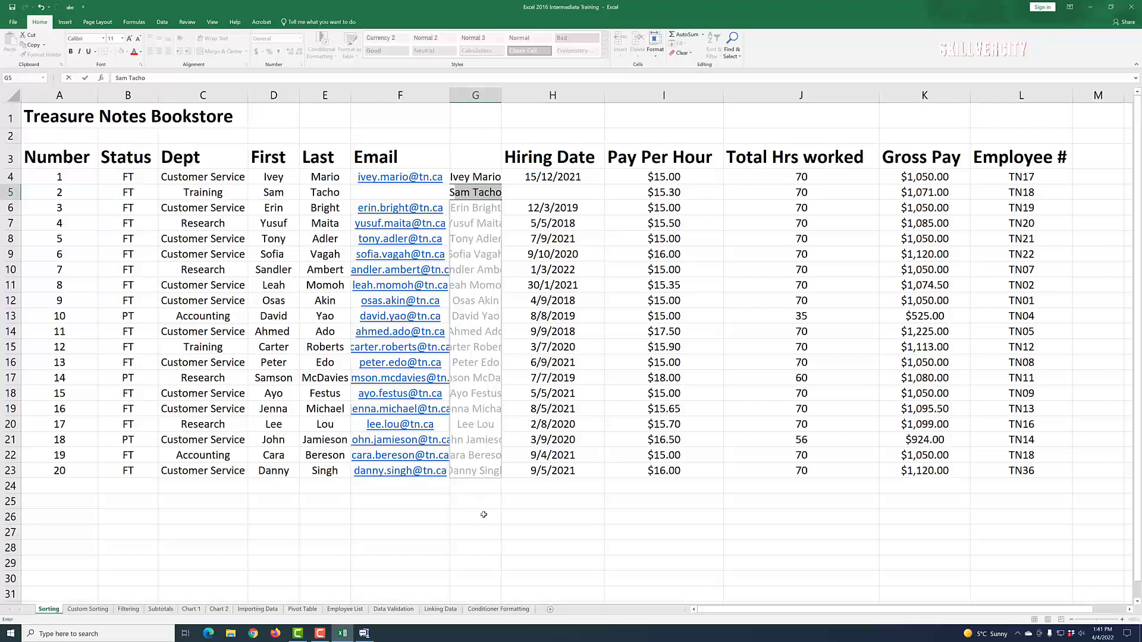
{"action": "key", "text": "Return"}
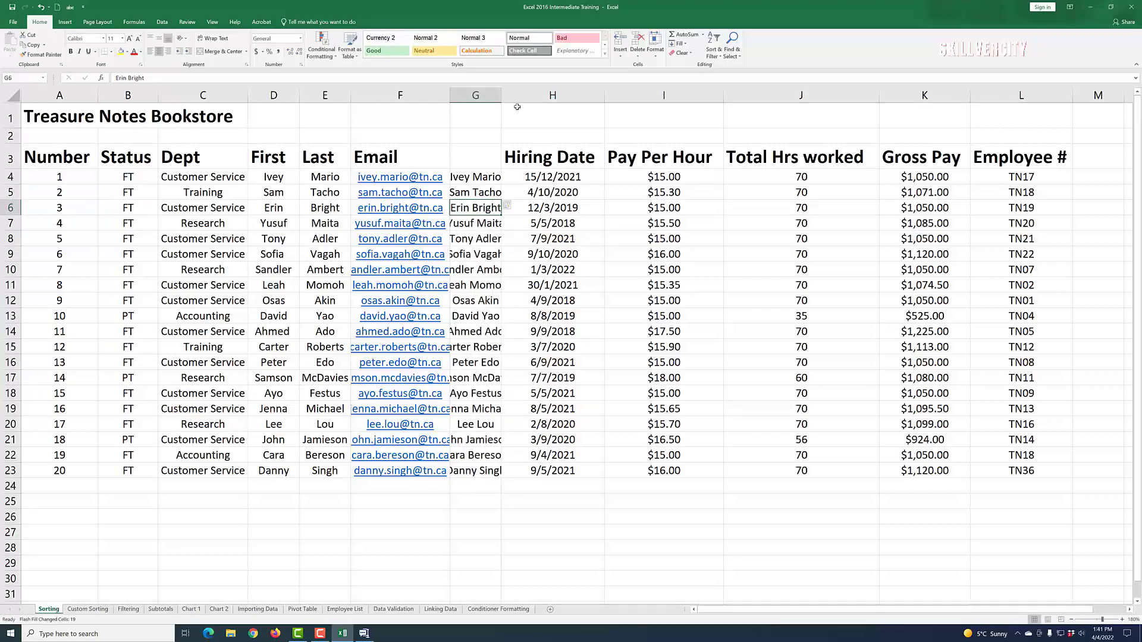
Step: Widen column G so every full name displays completely
{"action": "left_click_drag", "start_coordinate": [501, 95], "coordinate": [523, 95]}
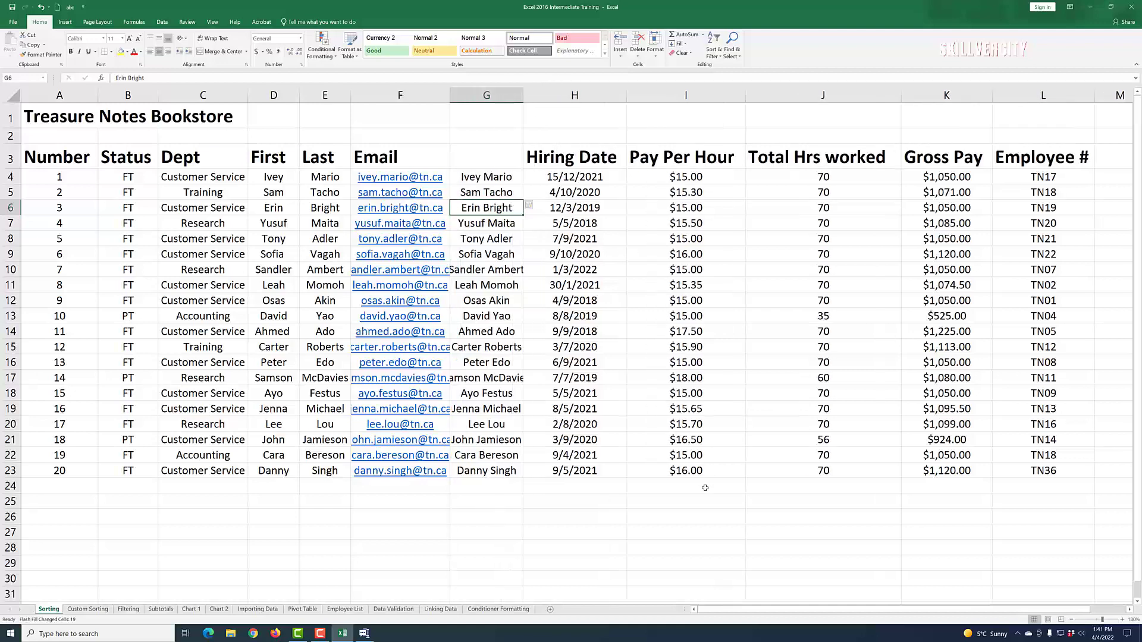
{"action": "left_click", "coordinate": [642, 545]}
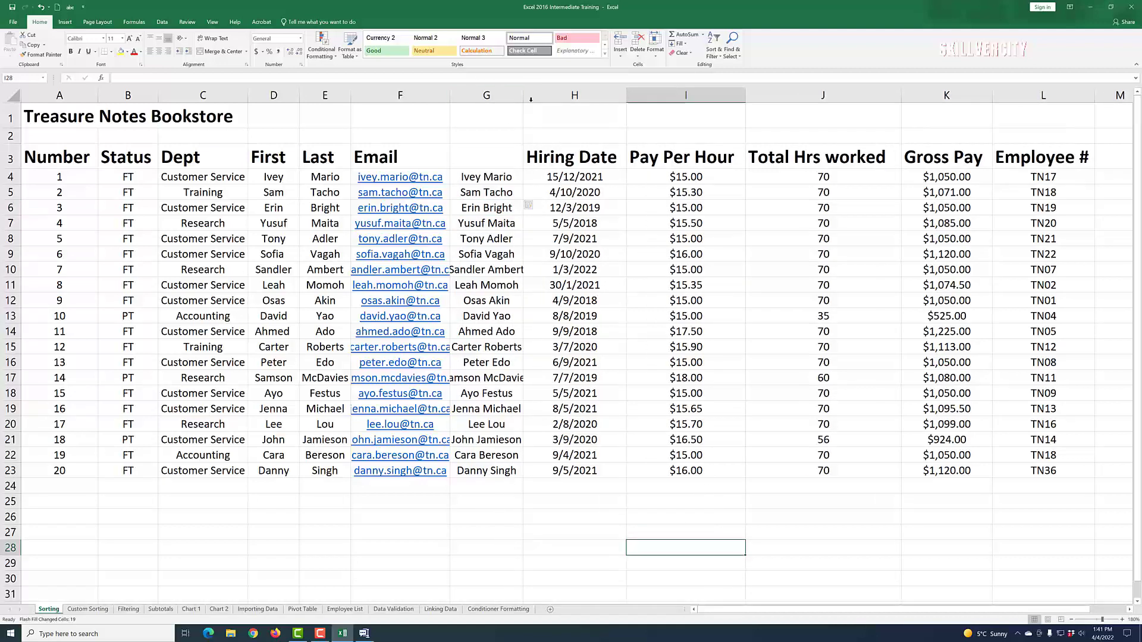
{"action": "left_click_drag", "start_coordinate": [523, 95], "coordinate": [528, 95]}
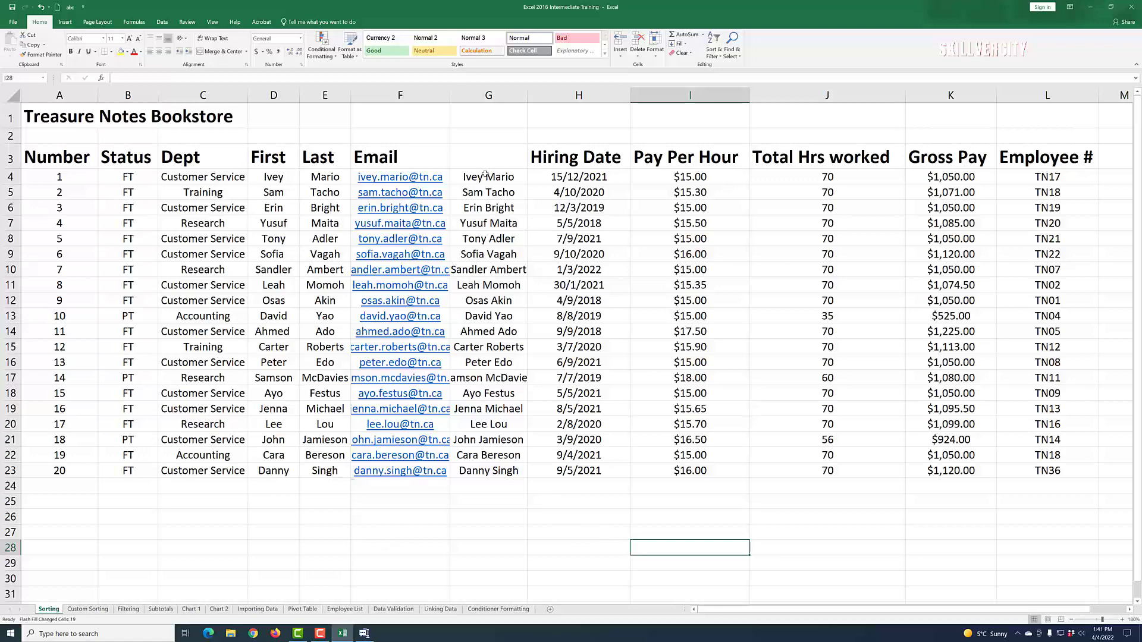
Step: Delete column G, the combined full-name column
{"action": "left_click", "coordinate": [479, 92]}
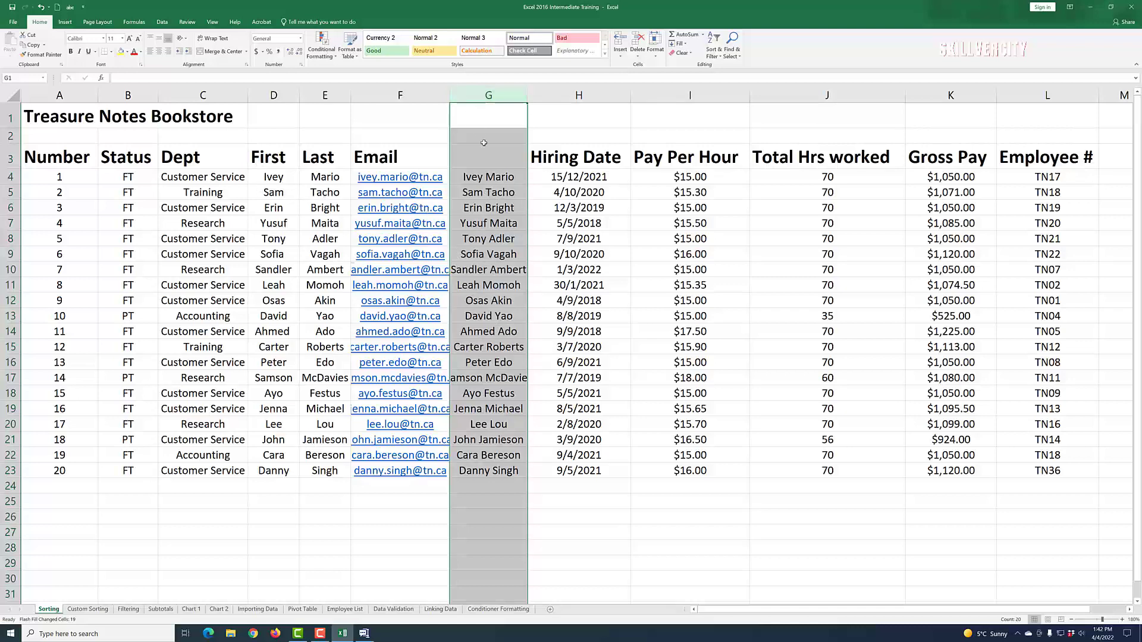
{"action": "right_click", "coordinate": [466, 95]}
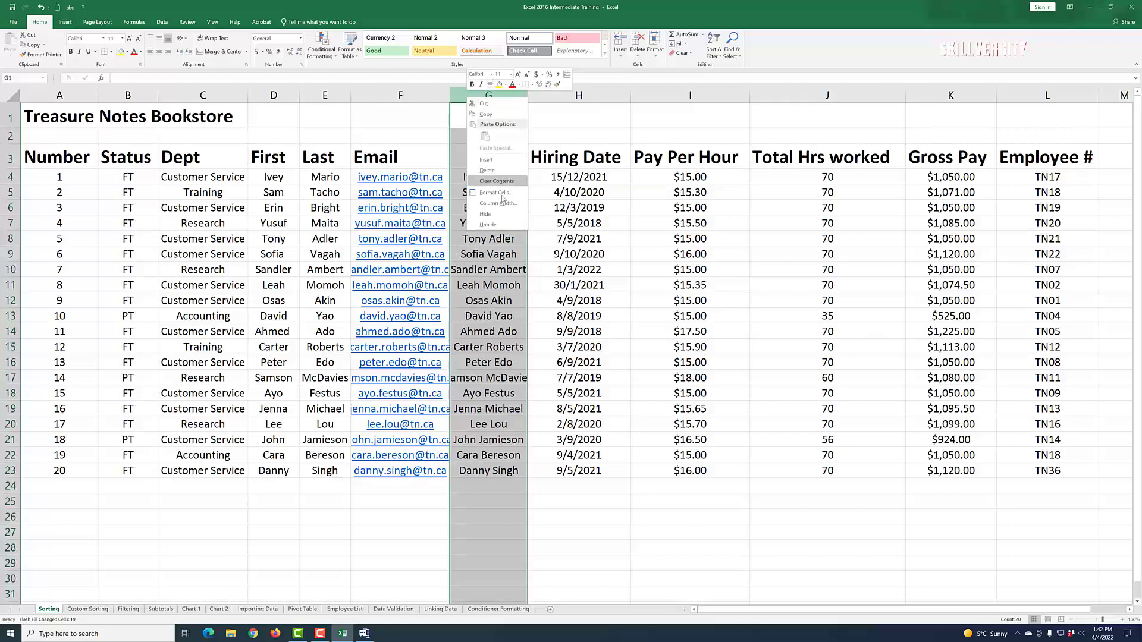
{"action": "left_click", "coordinate": [488, 181]}
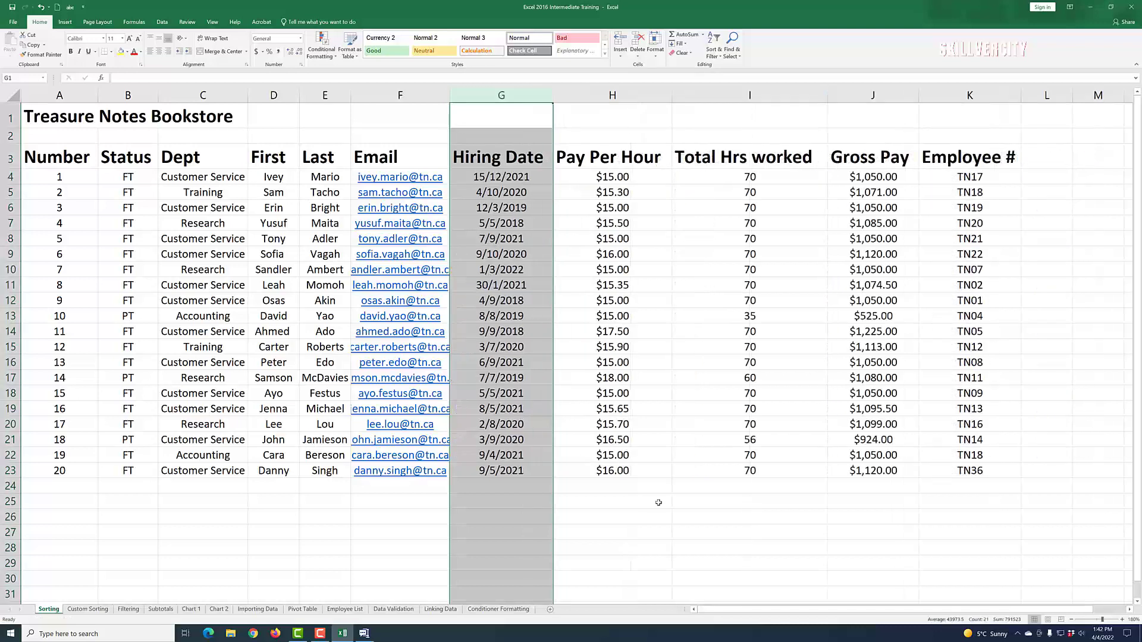
{"action": "left_click", "coordinate": [657, 502]}
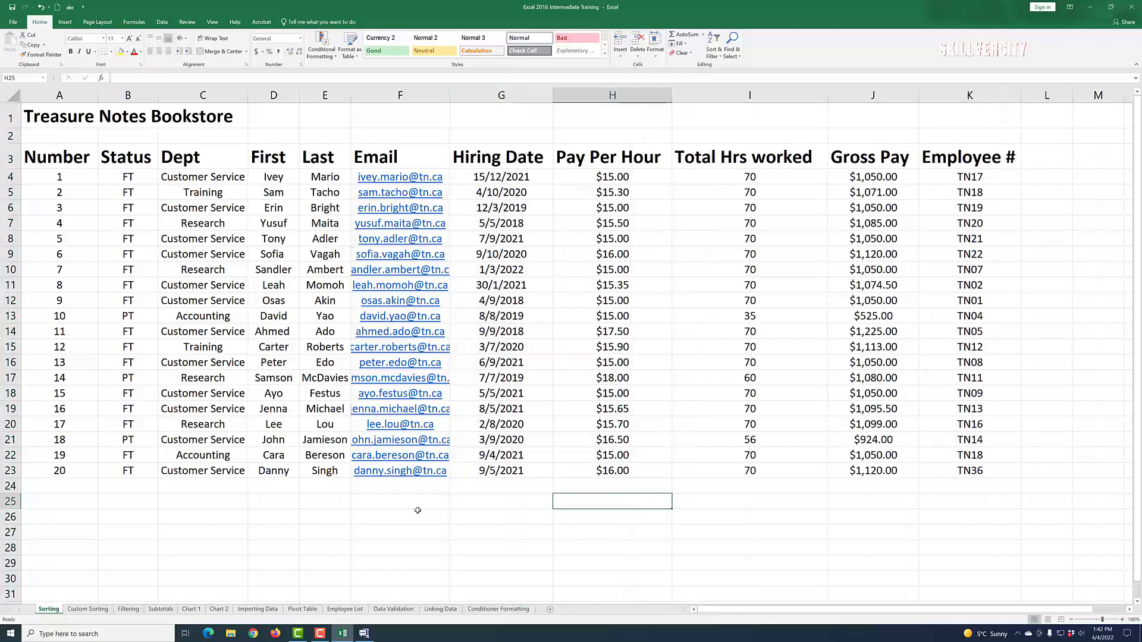
Step: Widen the Email column slightly, review the Dept values, and leave C4 active
{"action": "left_click_drag", "start_coordinate": [450, 95], "coordinate": [454, 95]}
{"action": "left_click", "coordinate": [278, 532]}
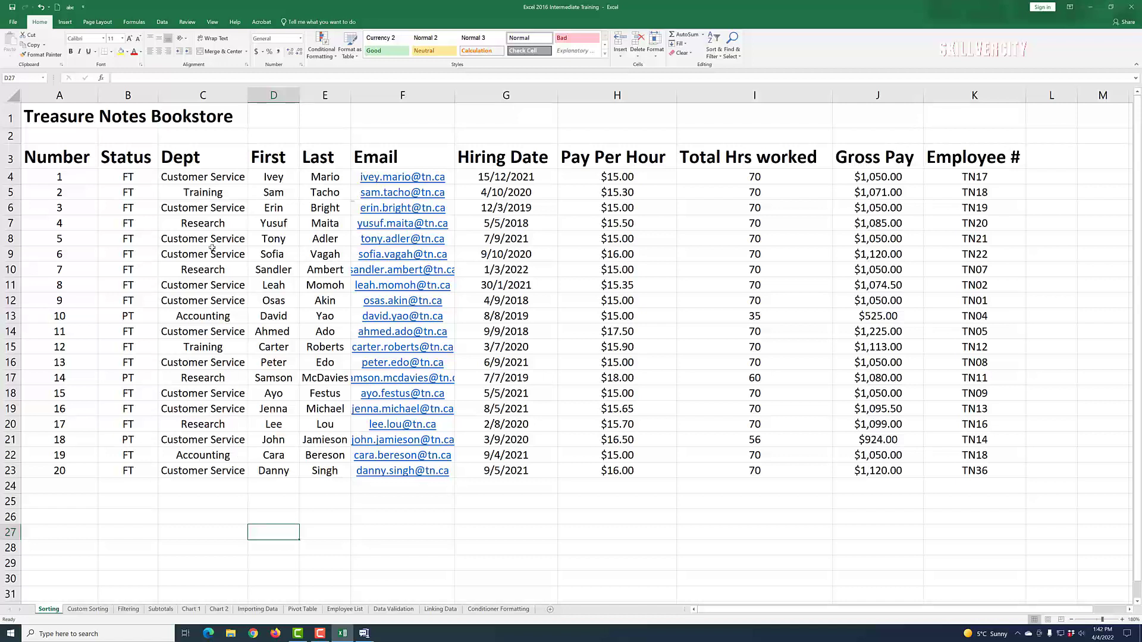
{"action": "left_click_drag", "start_coordinate": [205, 178], "coordinate": [193, 471]}
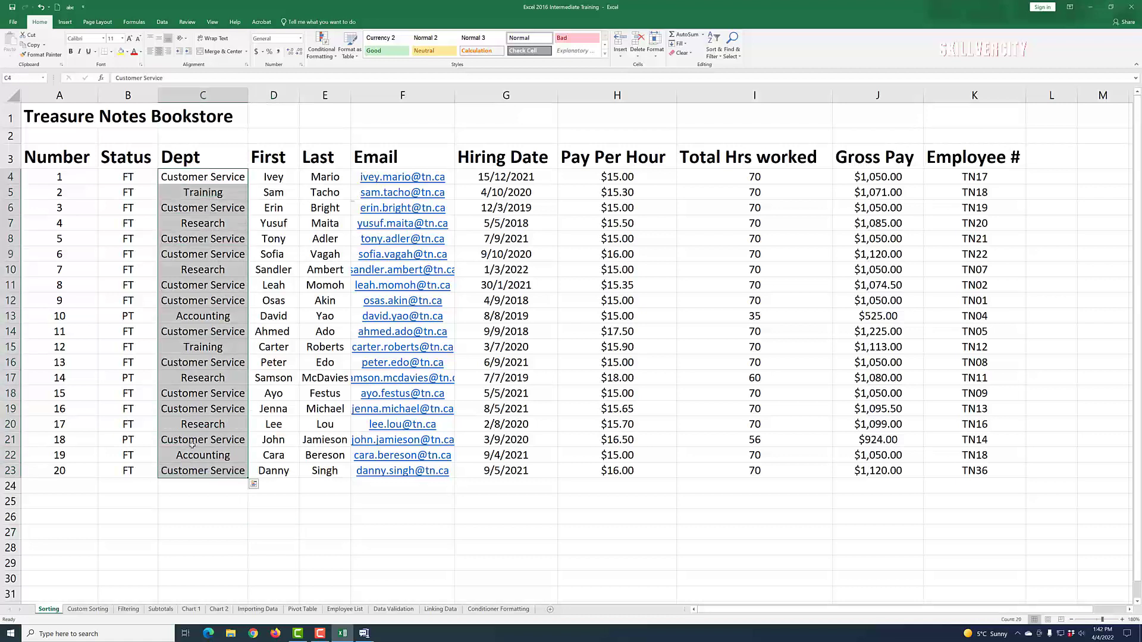
{"action": "left_click", "coordinate": [236, 514]}
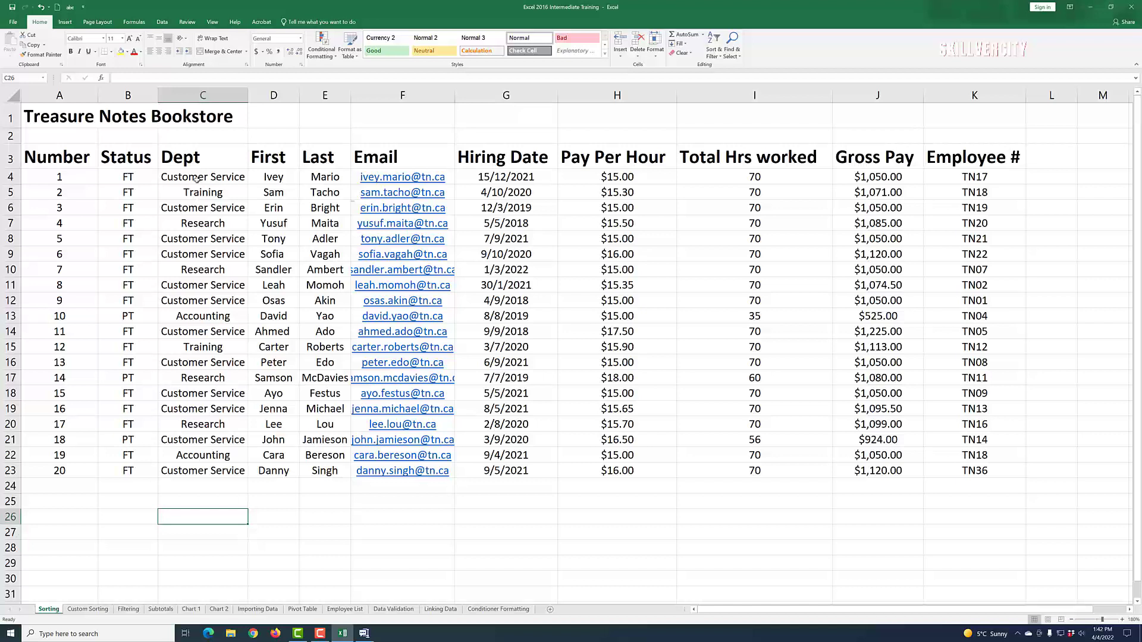
{"action": "left_click", "coordinate": [204, 318]}
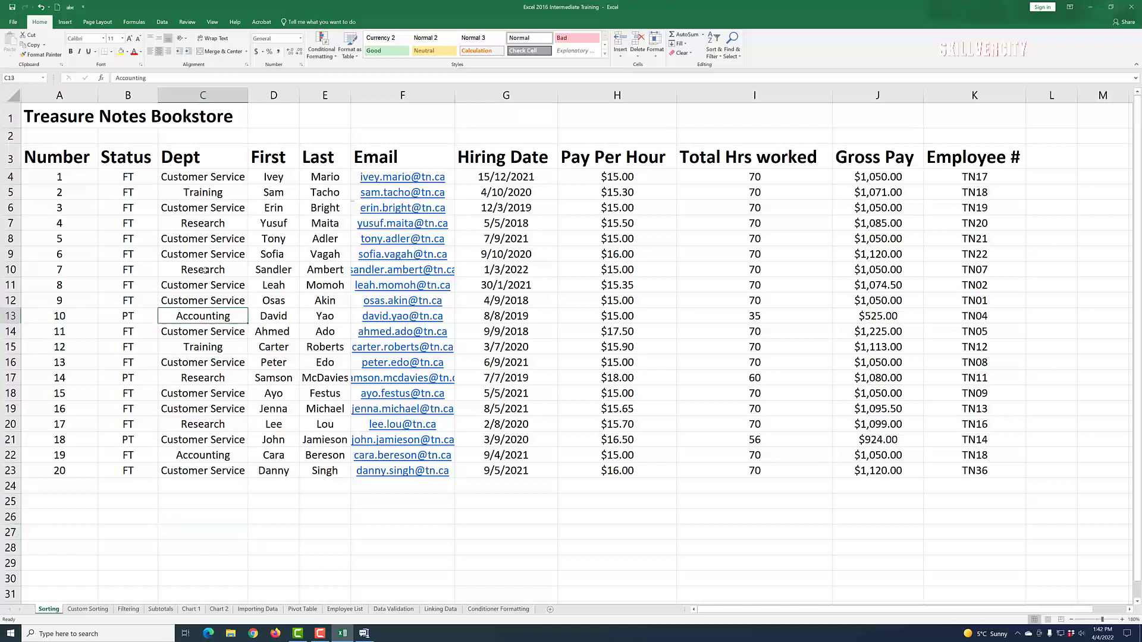
{"action": "left_click", "coordinate": [203, 178]}
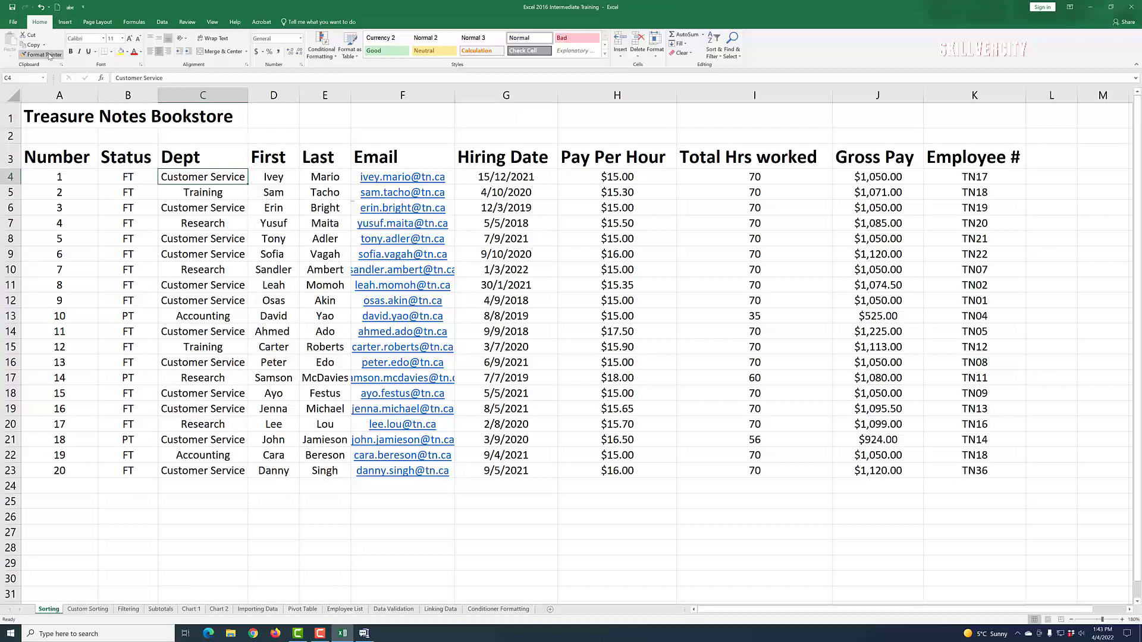
Step: Look at the Home Sort & Filter menu, then switch to the Data ribbon
{"action": "left_click", "coordinate": [720, 57]}
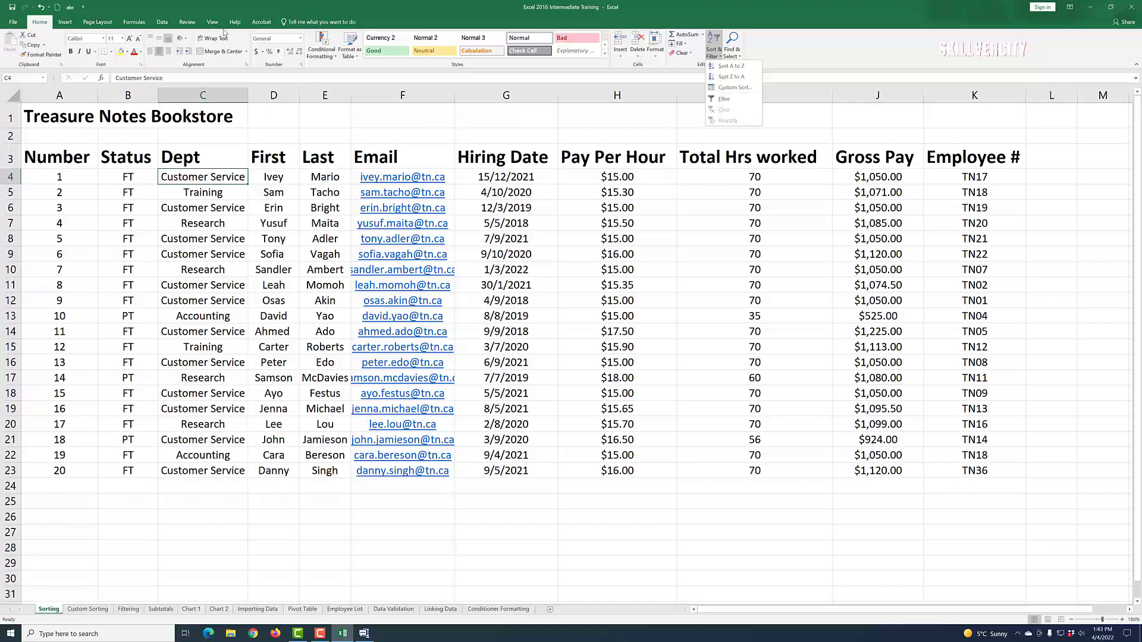
{"action": "left_click", "coordinate": [162, 23]}
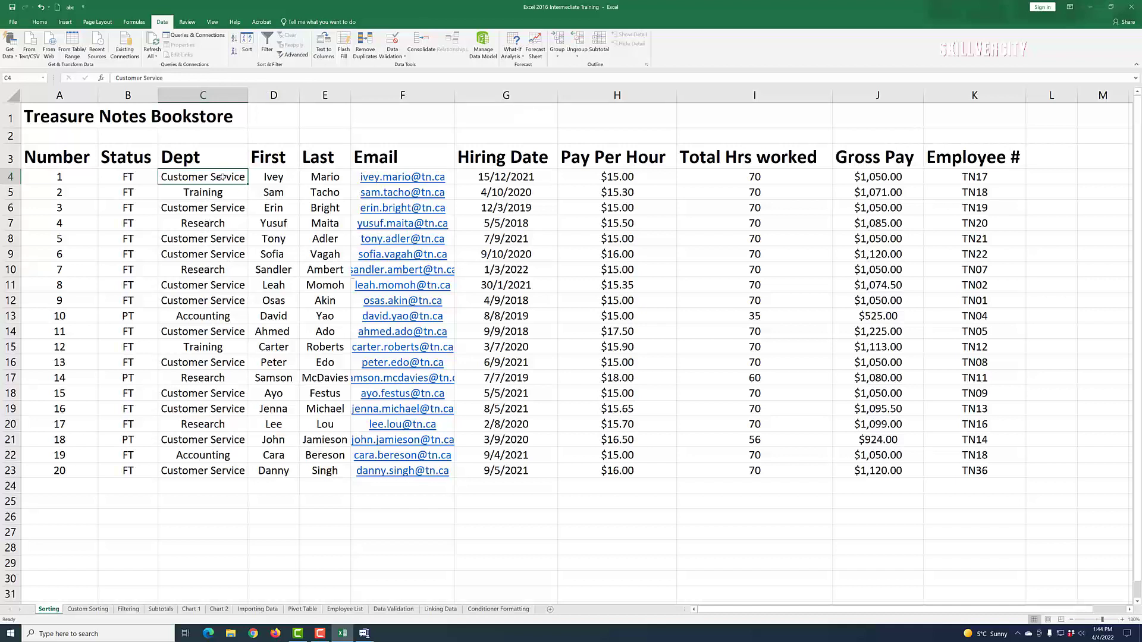
Step: Sort the employee table A to Z by Dept from cell C4
{"action": "left_click", "coordinate": [235, 40]}
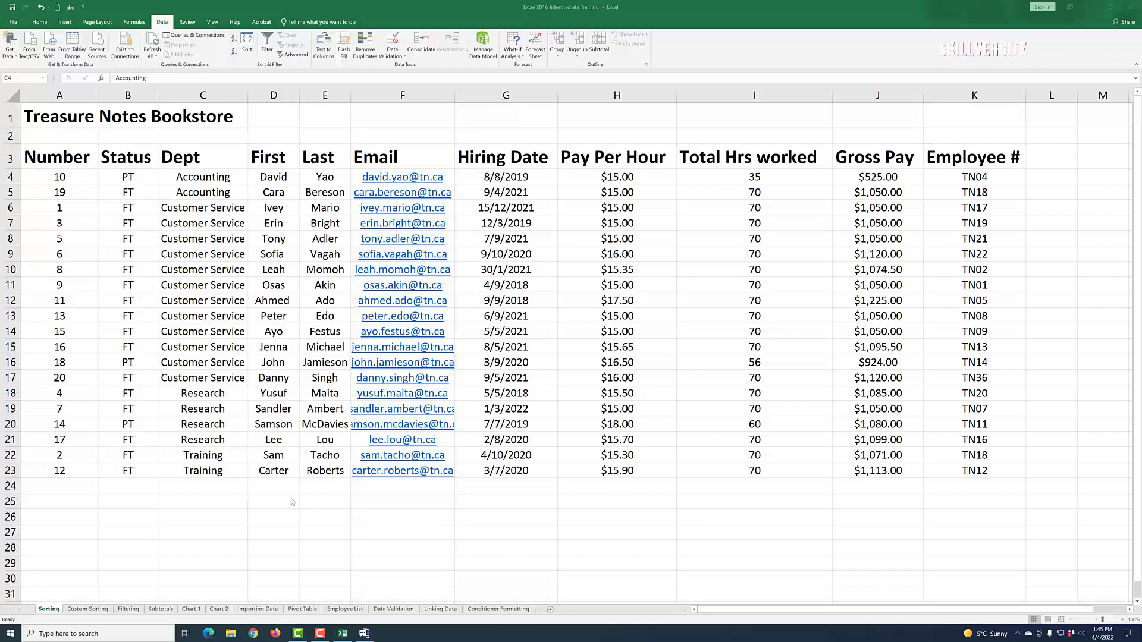
Step: Insert a blank column D between Dept and First
{"action": "right_click", "coordinate": [283, 99]}
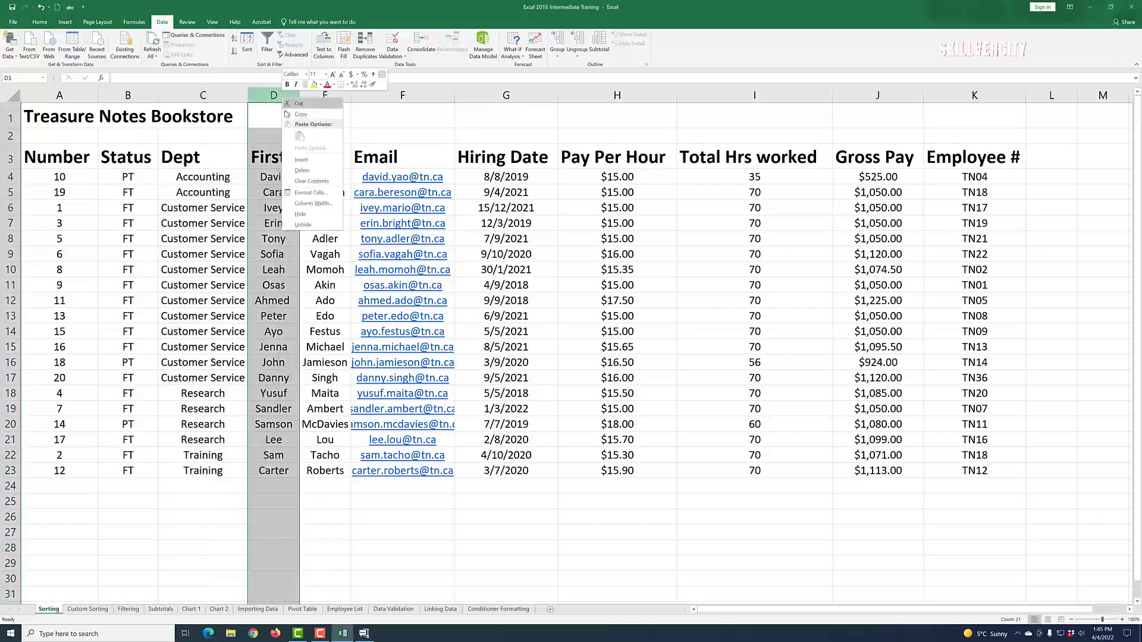
{"action": "left_click", "coordinate": [301, 159]}
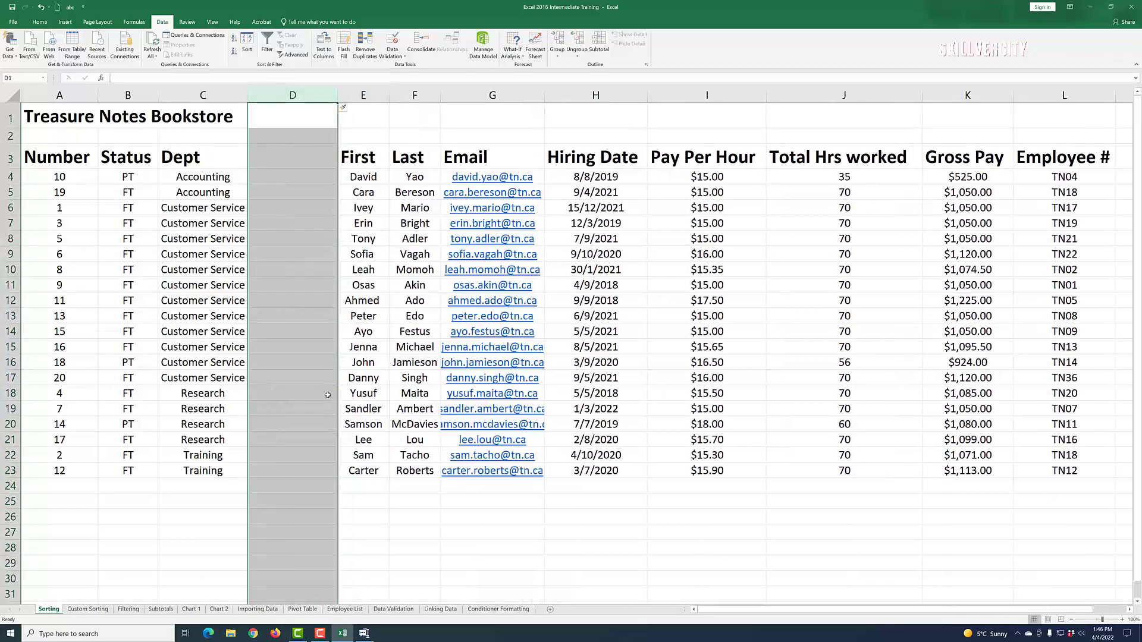
{"action": "left_click", "coordinate": [381, 550]}
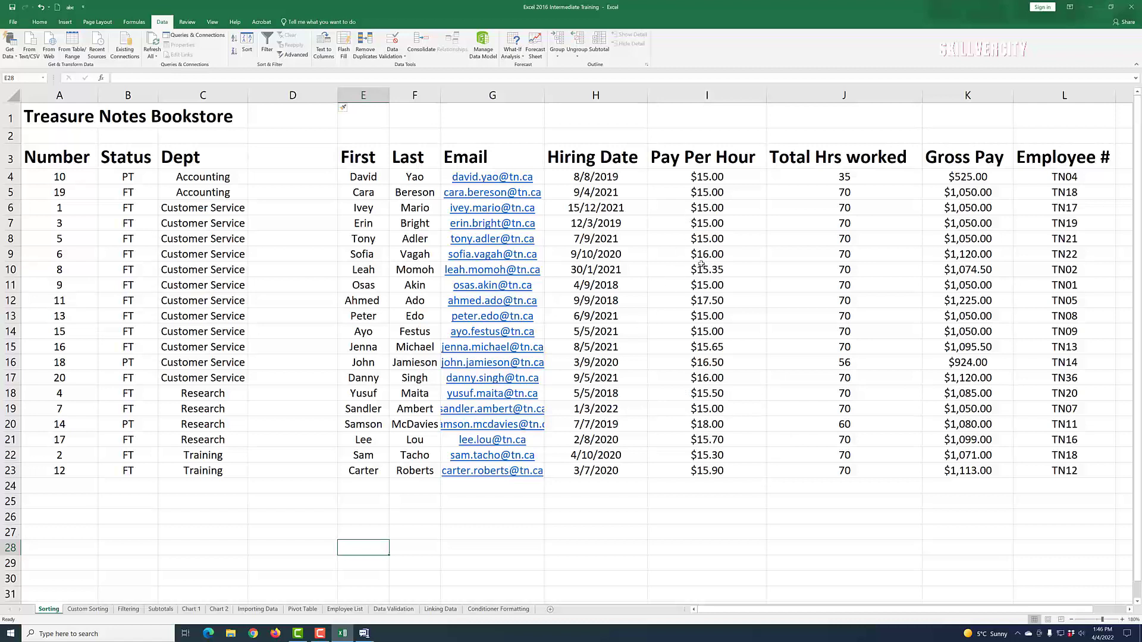
Step: Sort ascending by Total Hrs worked from cell J4
{"action": "right_click", "coordinate": [824, 182]}
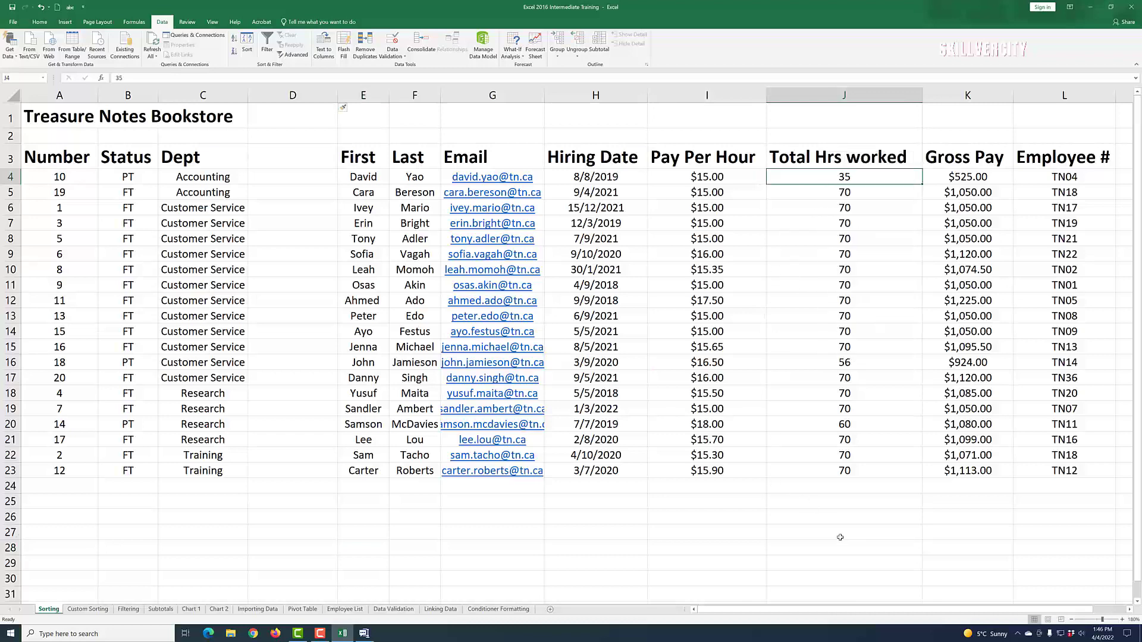
{"action": "key", "text": "Escape"}
{"action": "left_click", "coordinate": [235, 38]}
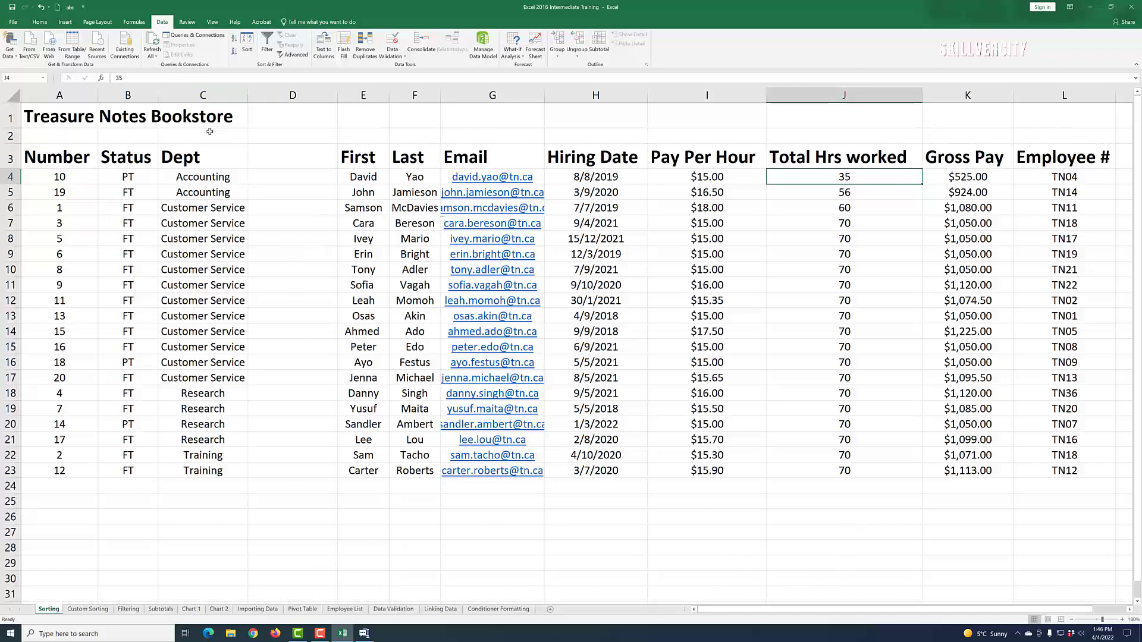
Step: Undo the Total Hrs worked sort and the blank column insertion, then select I4
{"action": "left_click", "coordinate": [41, 7]}
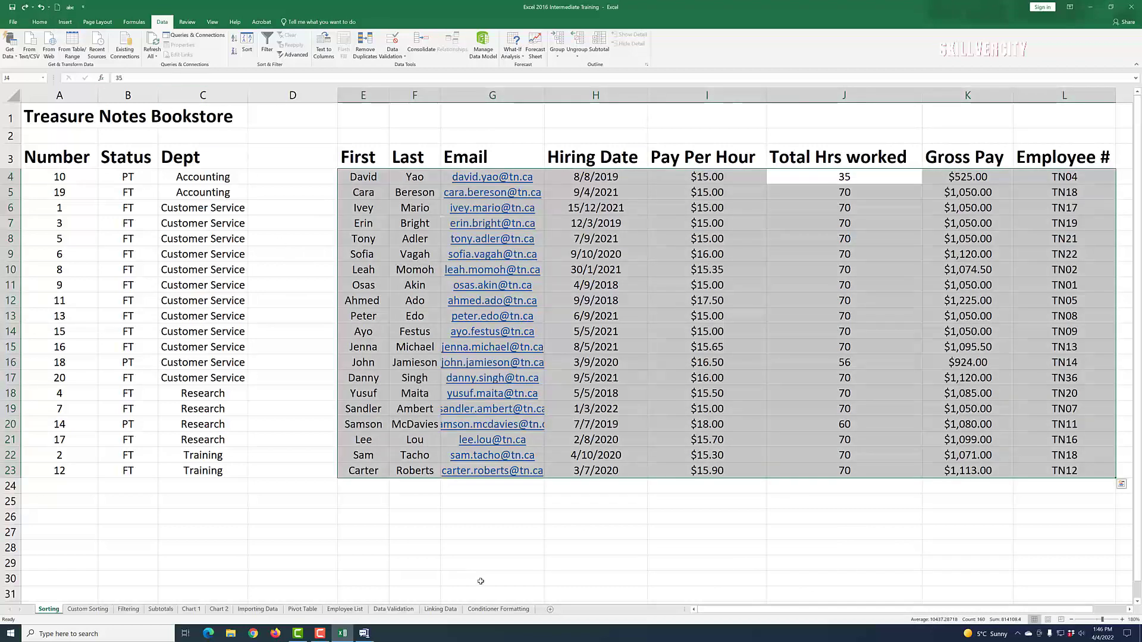
{"action": "left_click", "coordinate": [41, 8]}
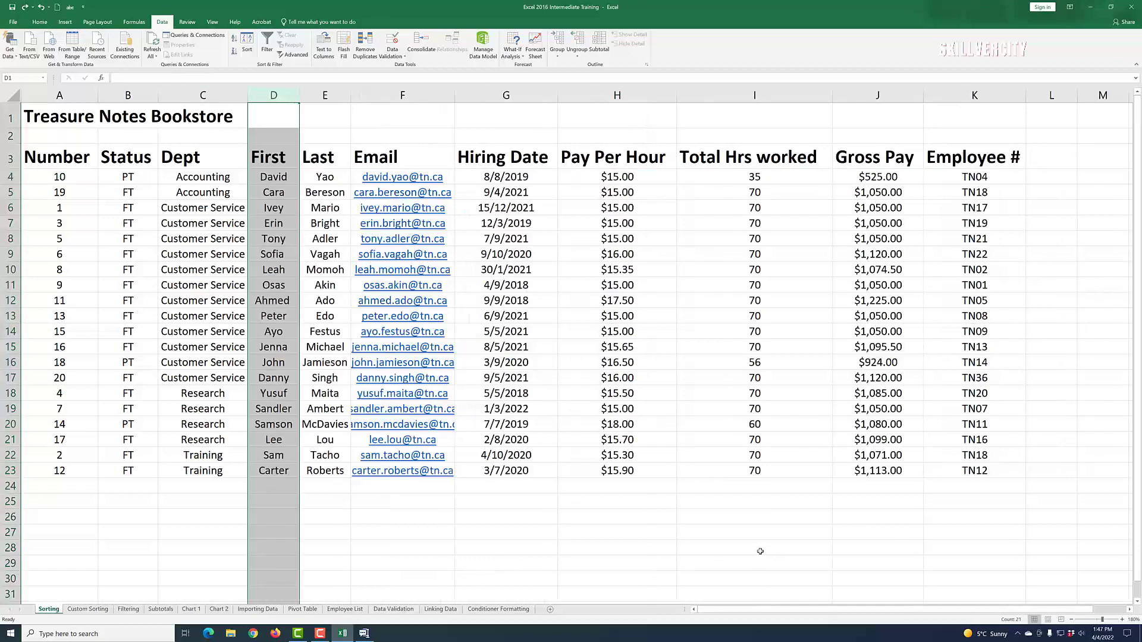
{"action": "left_click", "coordinate": [523, 574]}
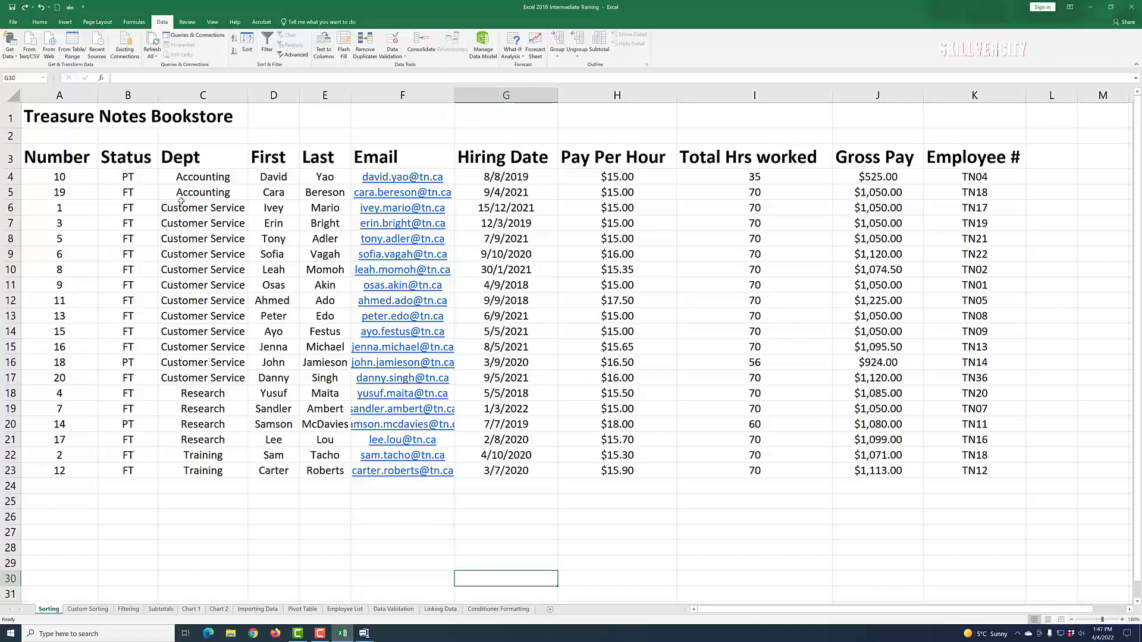
{"action": "left_click", "coordinate": [749, 178]}
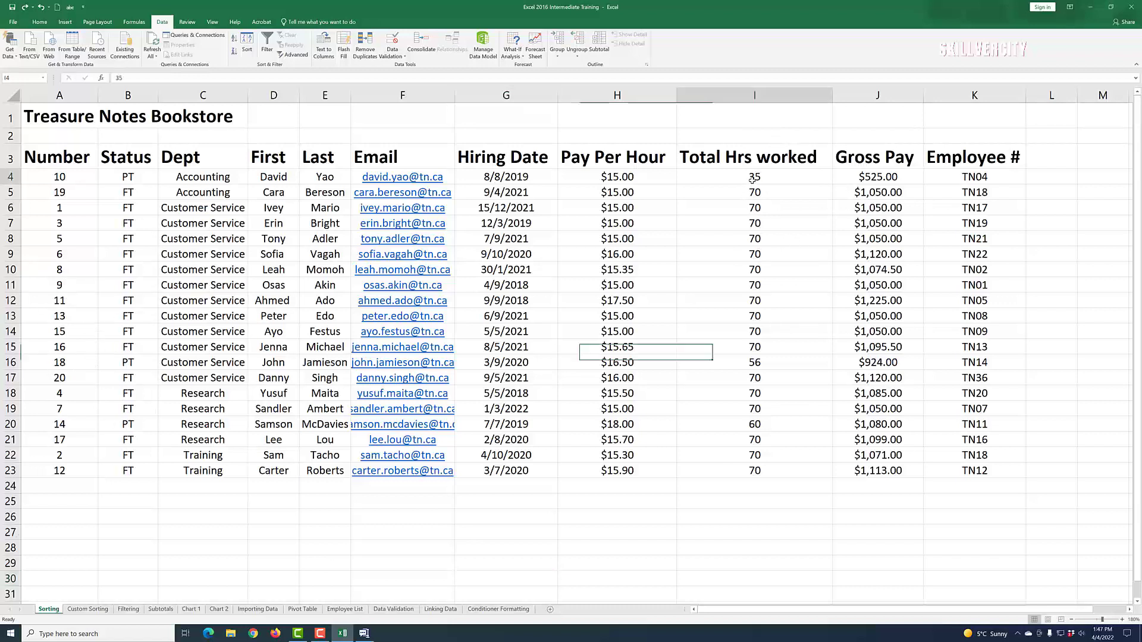
Step: Sort all 20 employee rows ascending by Total Hrs worked from cell I4
{"action": "left_click", "coordinate": [234, 38]}
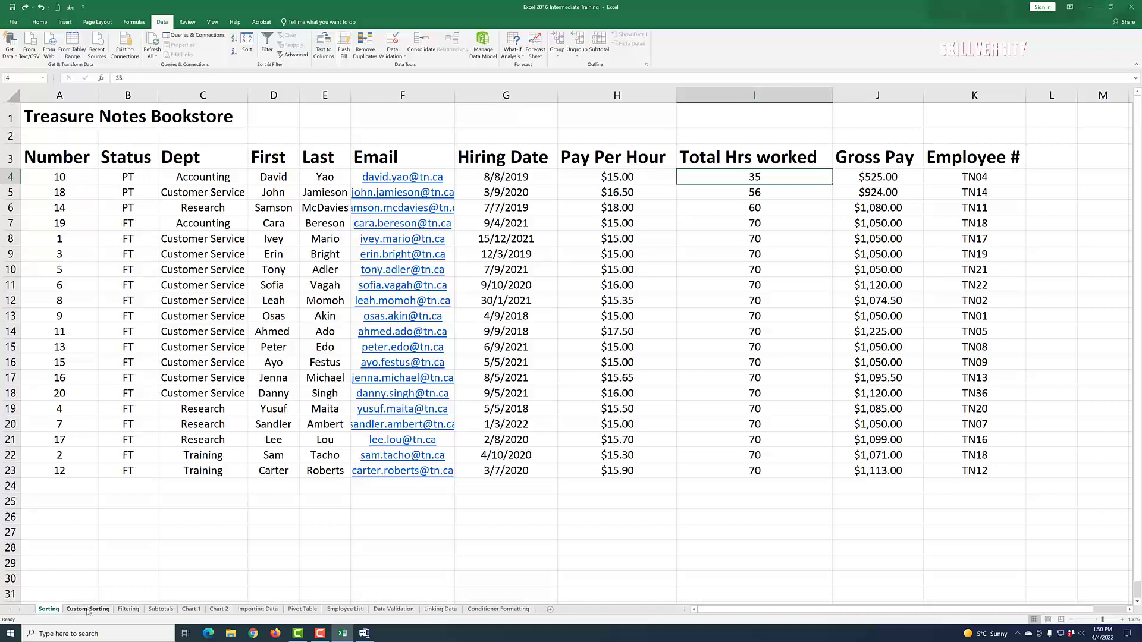
Step: Switch to the Custom Sorting sheet with its 20-employee bookstore table
{"action": "left_click", "coordinate": [87, 609]}
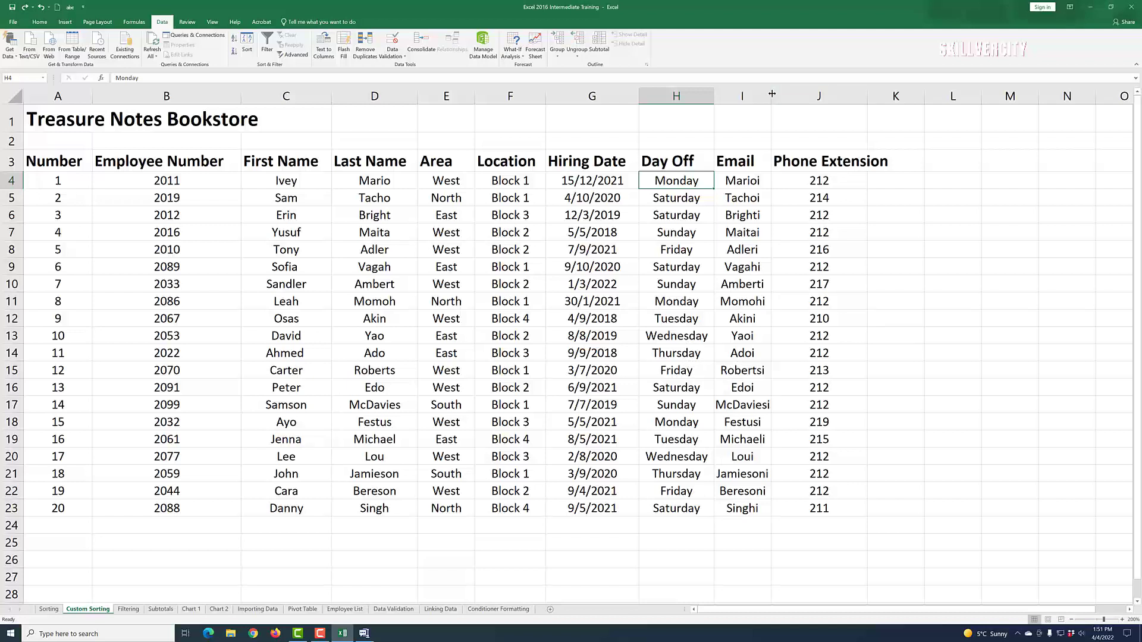
{"action": "left_click_drag", "start_coordinate": [772, 93], "coordinate": [791, 94]}
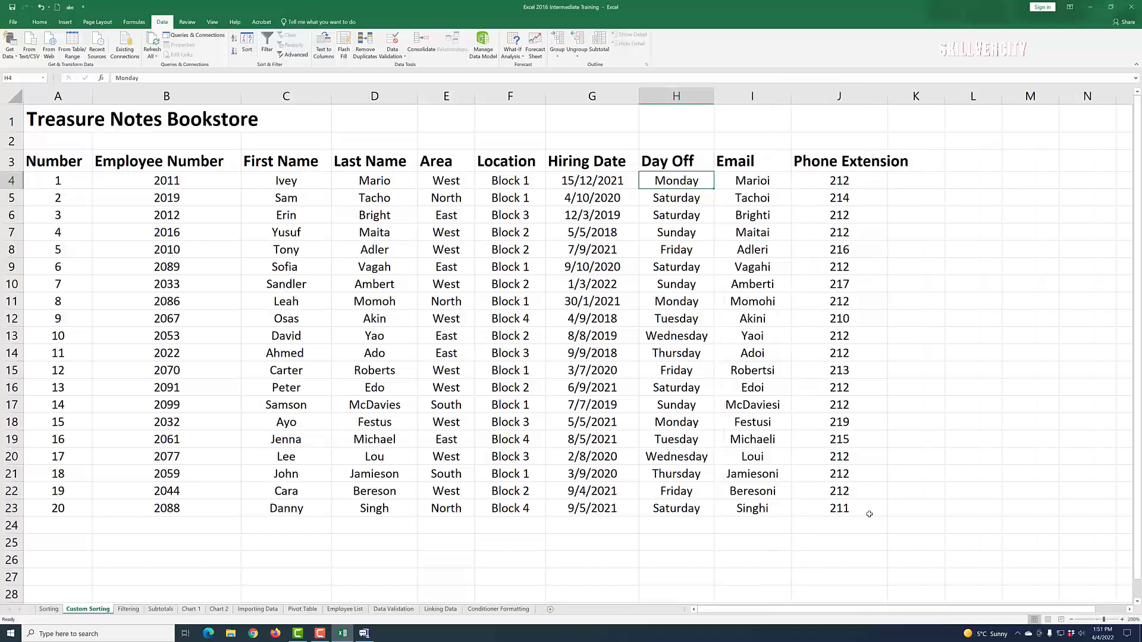
{"action": "left_click", "coordinate": [984, 491]}
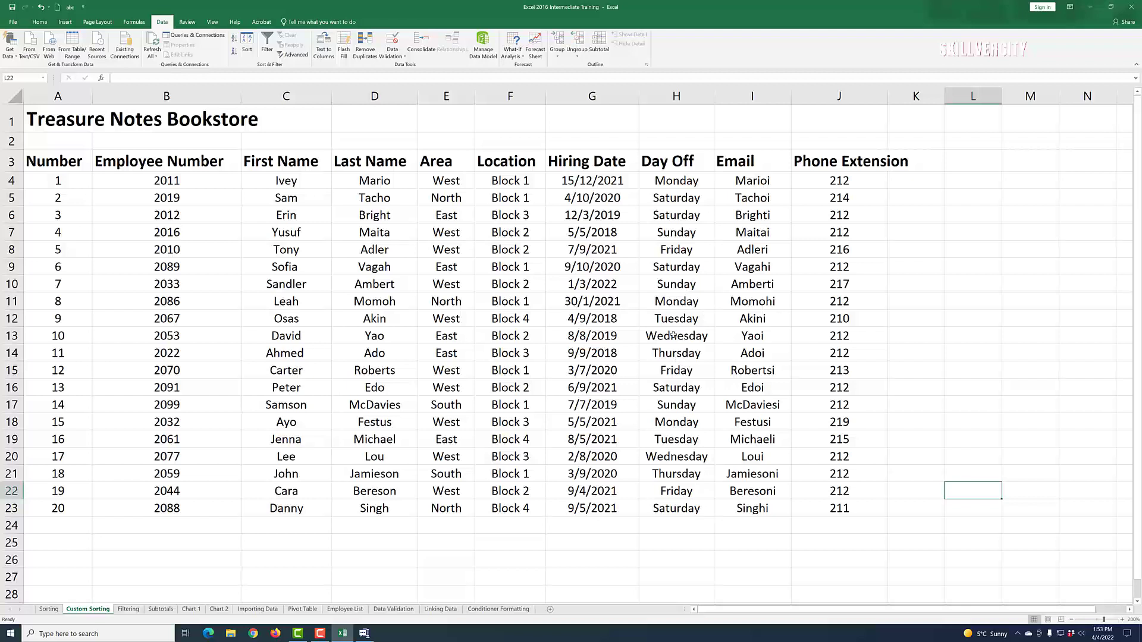
{"action": "left_click", "coordinate": [682, 183]}
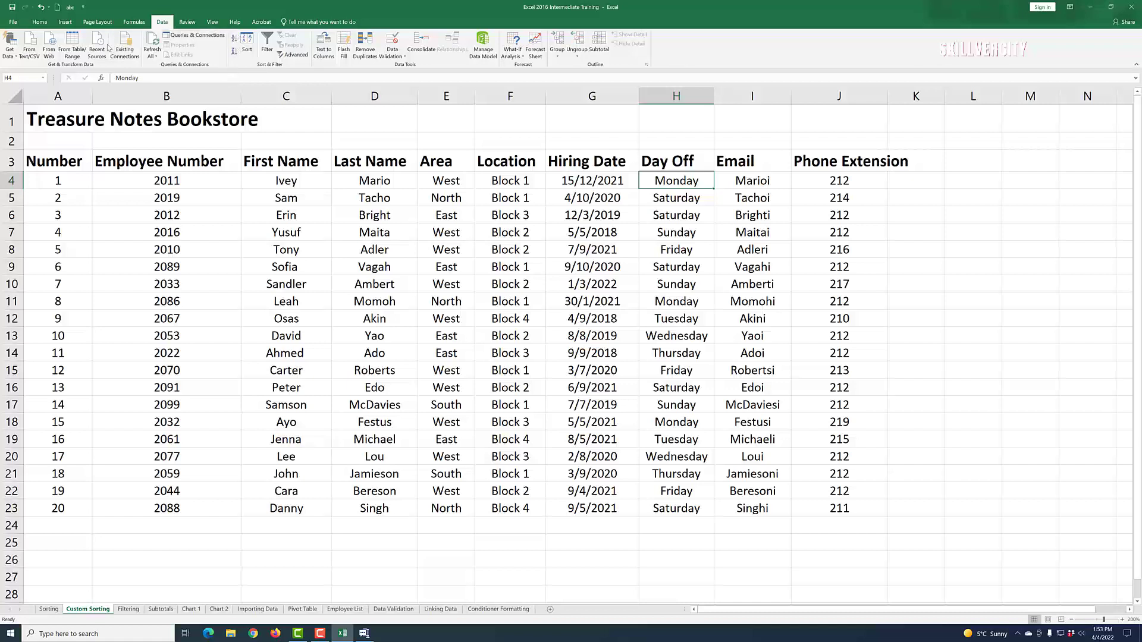
Step: Sort the Custom Sorting table A to Z by Day Off, so Friday rows come first
{"action": "left_click", "coordinate": [234, 39]}
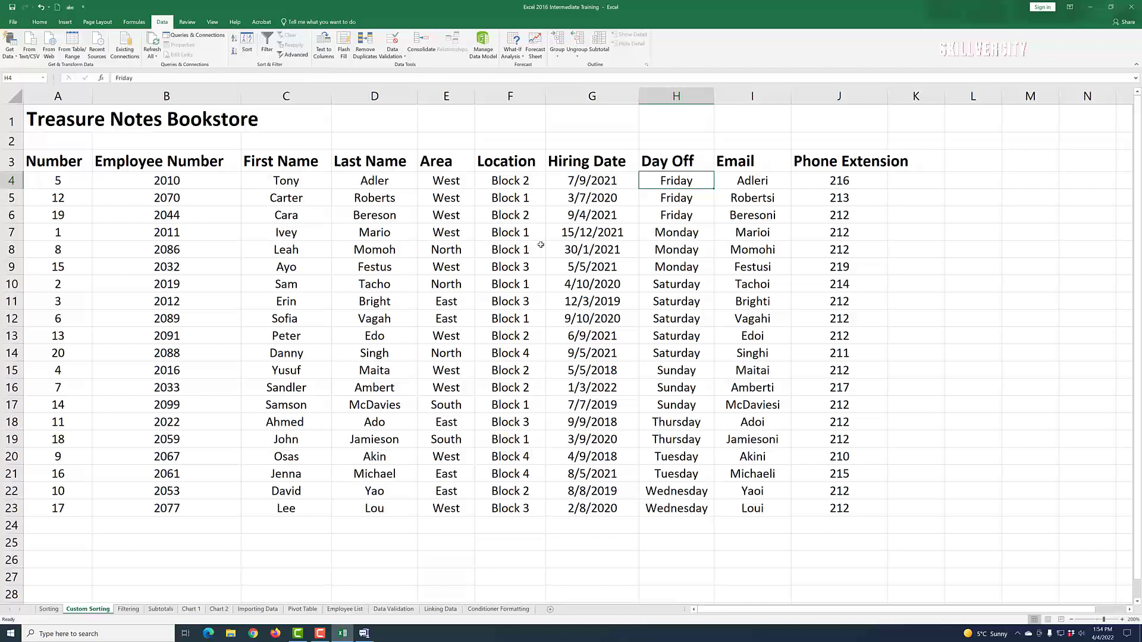
{"action": "left_click", "coordinate": [673, 219]}
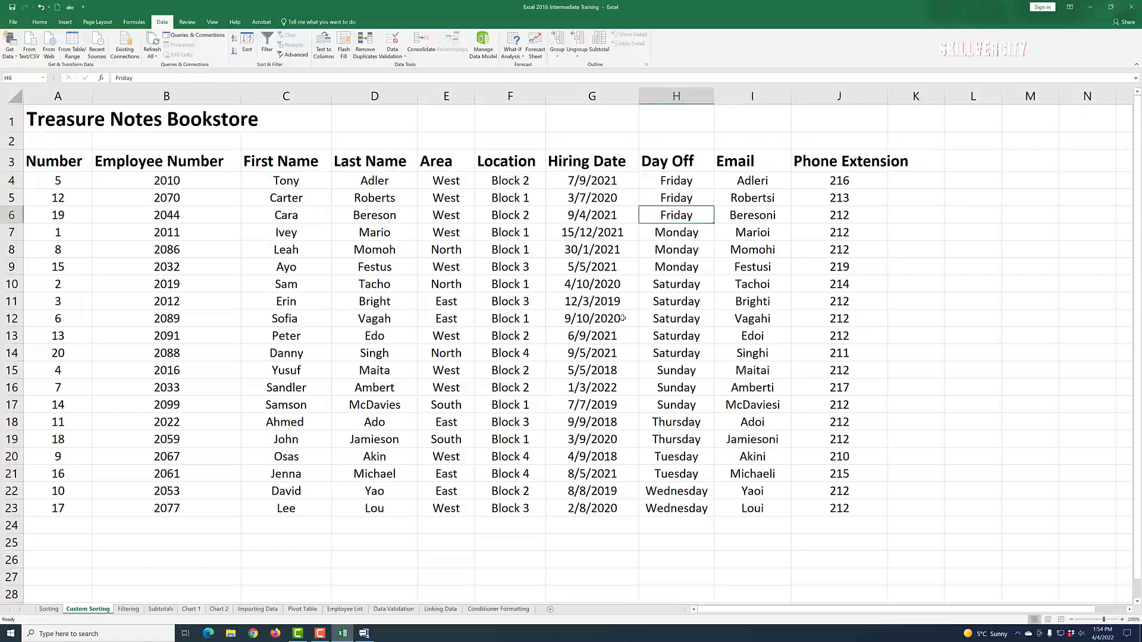
Step: In the Sort dialog, choose Custom List as the order for the Day Off sort
{"action": "left_click", "coordinate": [246, 40]}
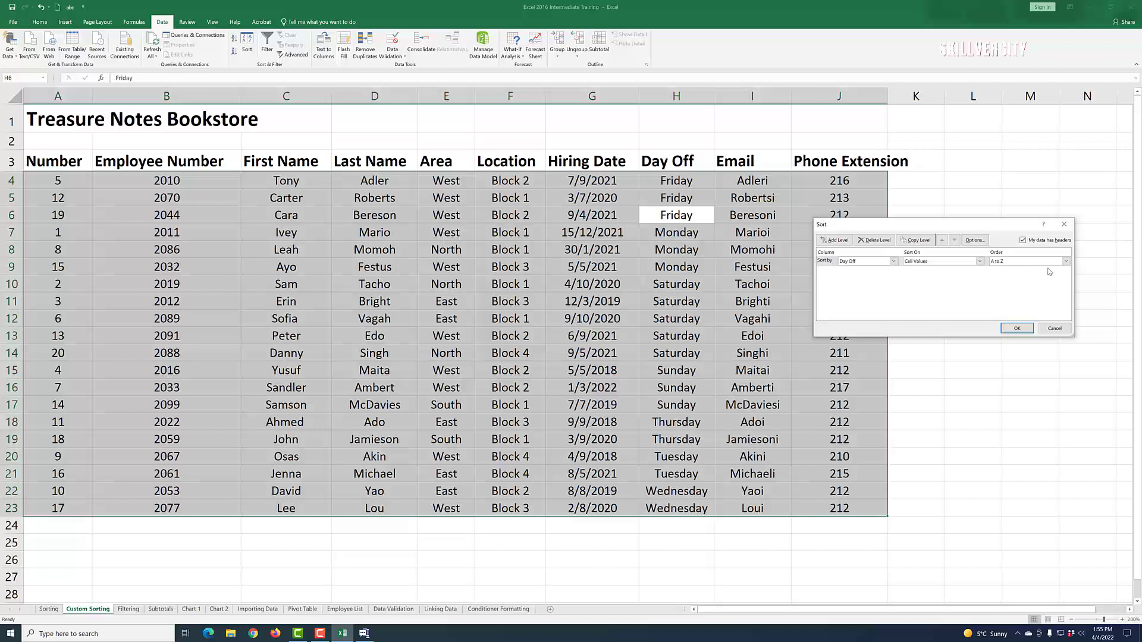
{"action": "left_click", "coordinate": [1066, 262]}
{"action": "left_click", "coordinate": [1030, 283]}
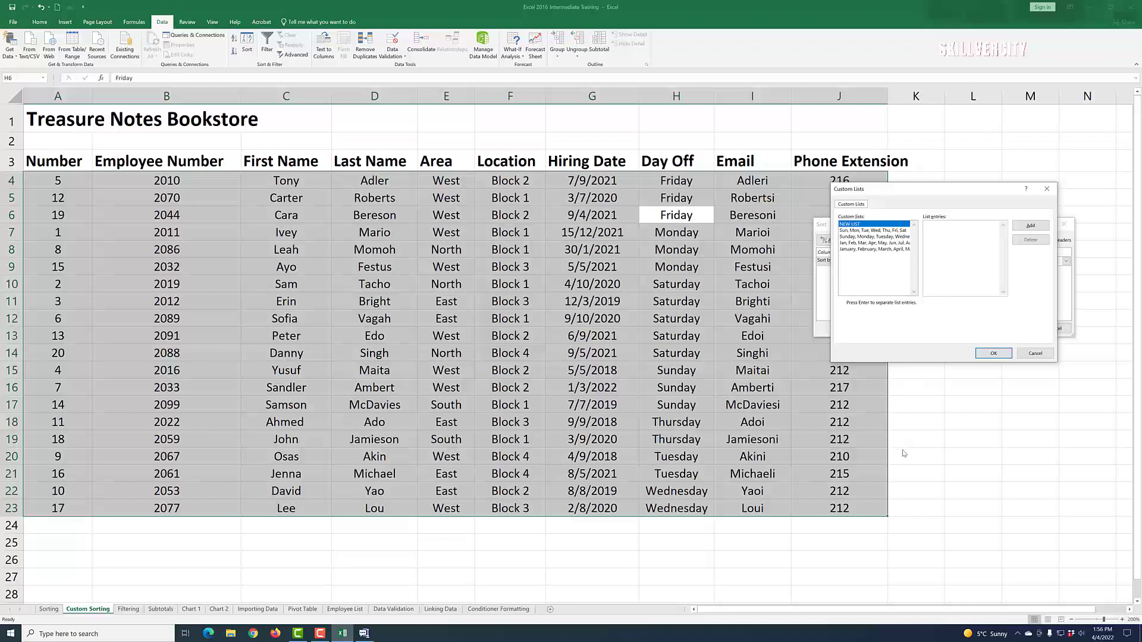
Step: Order Day Off by the Sunday-to-Saturday weekday list and apply the sort
{"action": "left_click", "coordinate": [871, 230]}
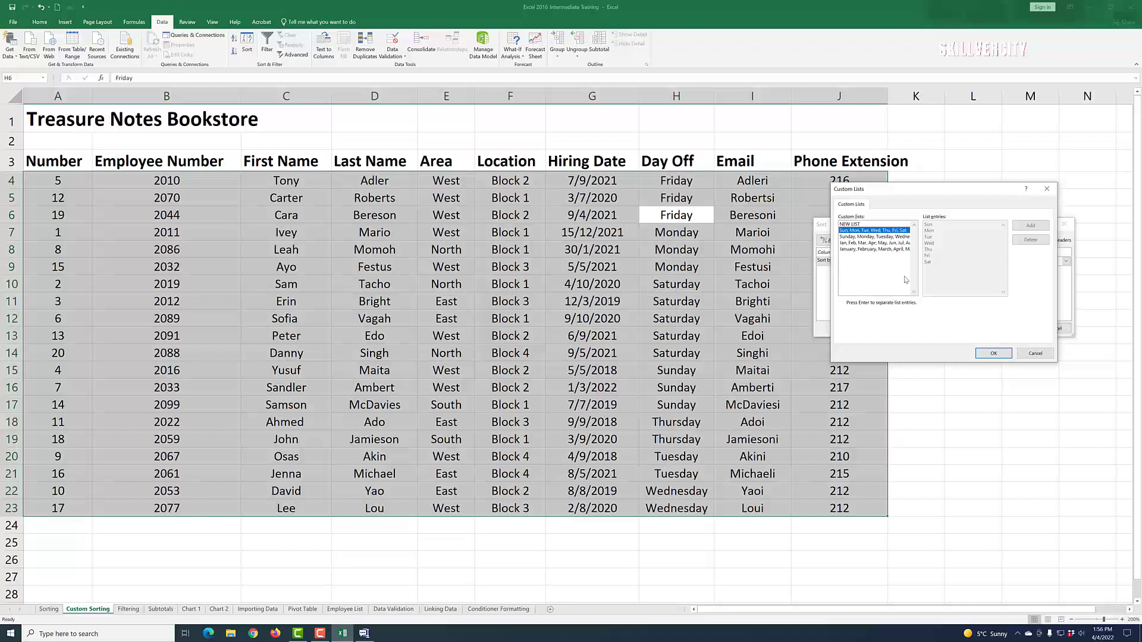
{"action": "left_click", "coordinate": [868, 237]}
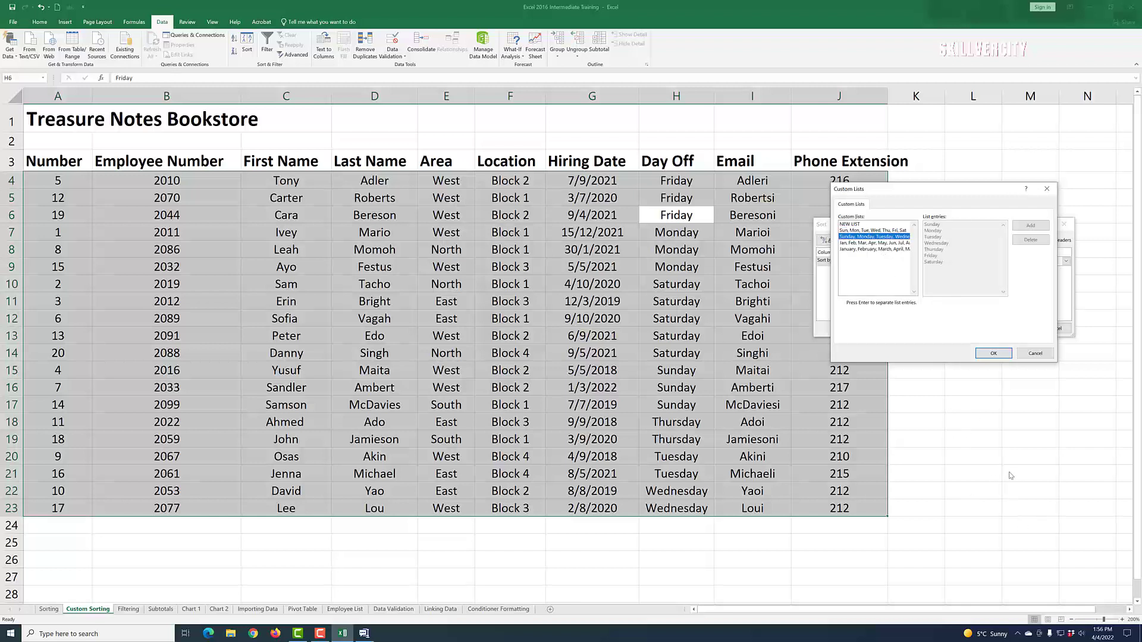
{"action": "left_click", "coordinate": [992, 355]}
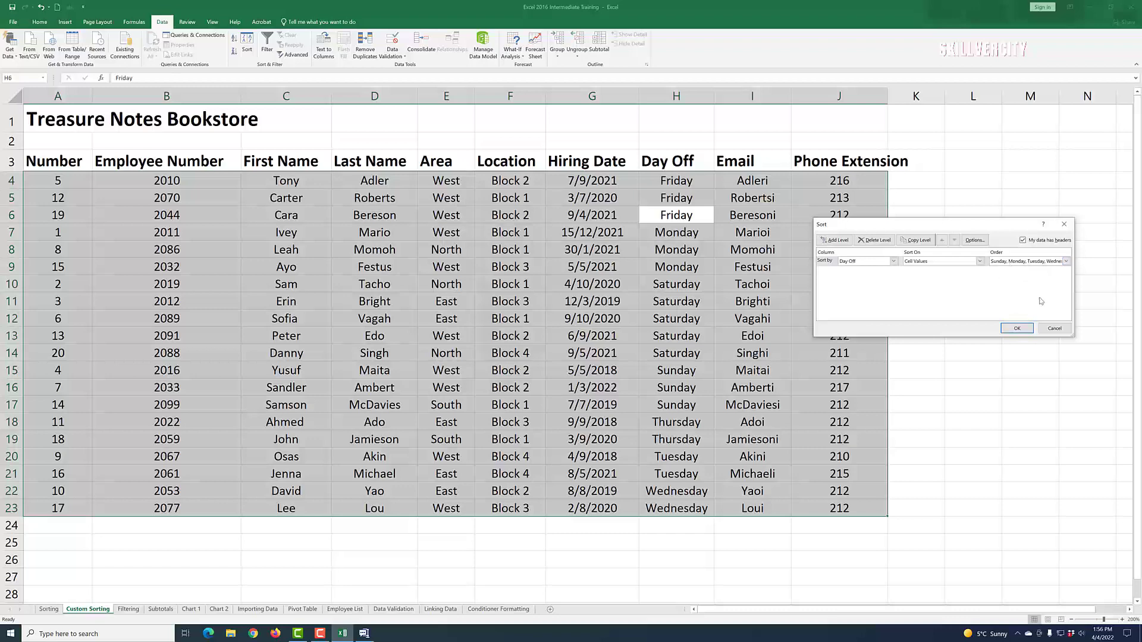
{"action": "left_click", "coordinate": [1017, 328]}
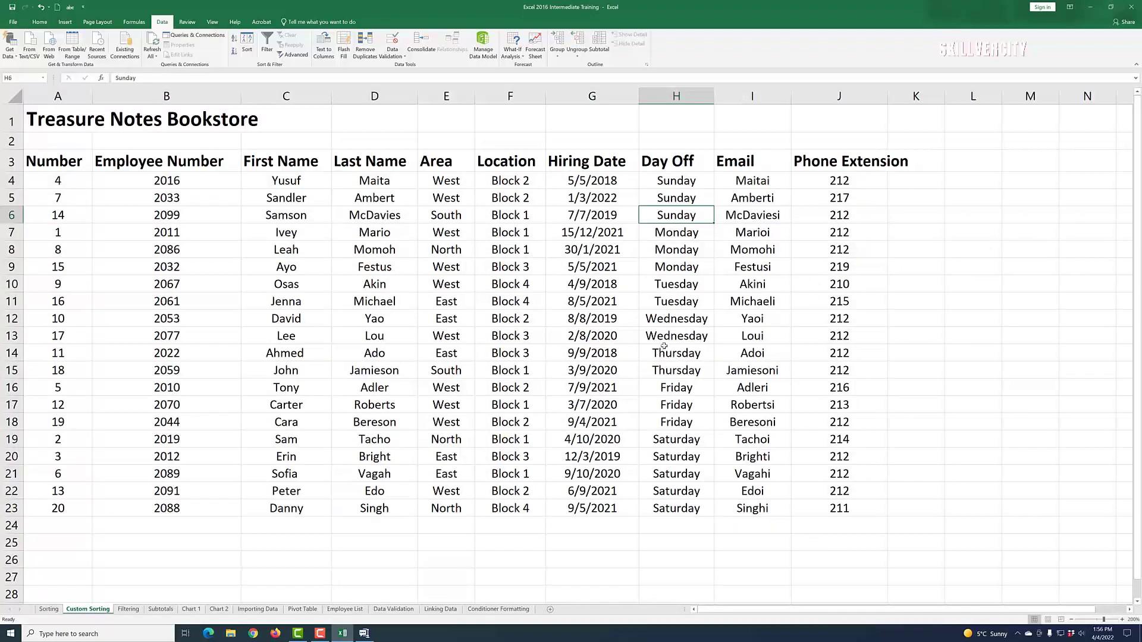
{"action": "left_click", "coordinate": [684, 531]}
{"action": "left_click", "coordinate": [680, 182]}
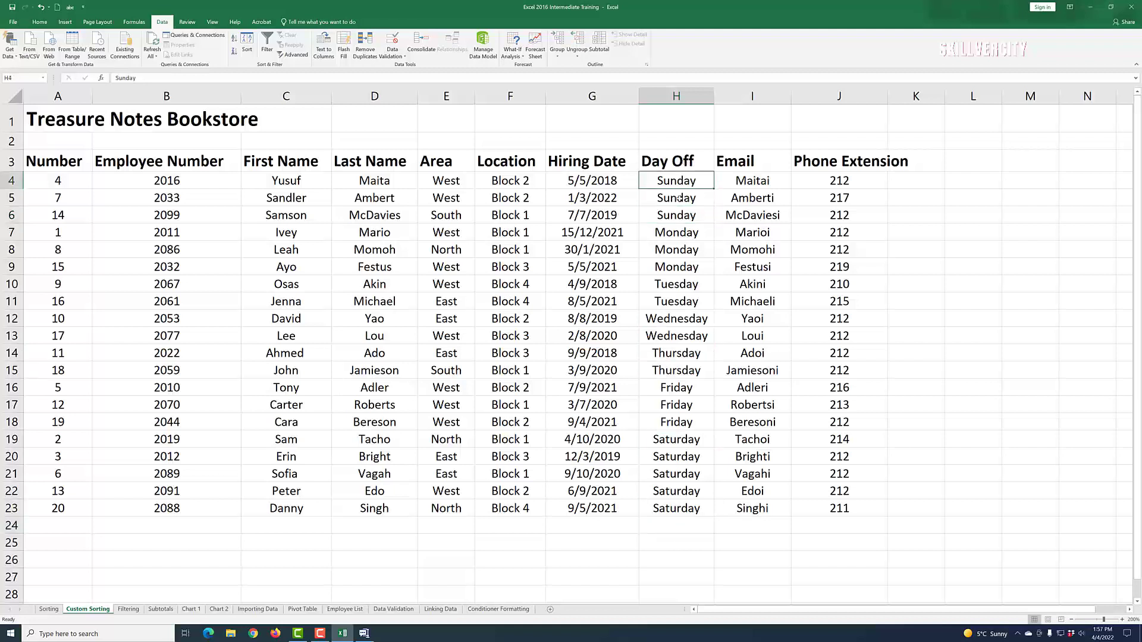
{"action": "left_click", "coordinate": [679, 219]}
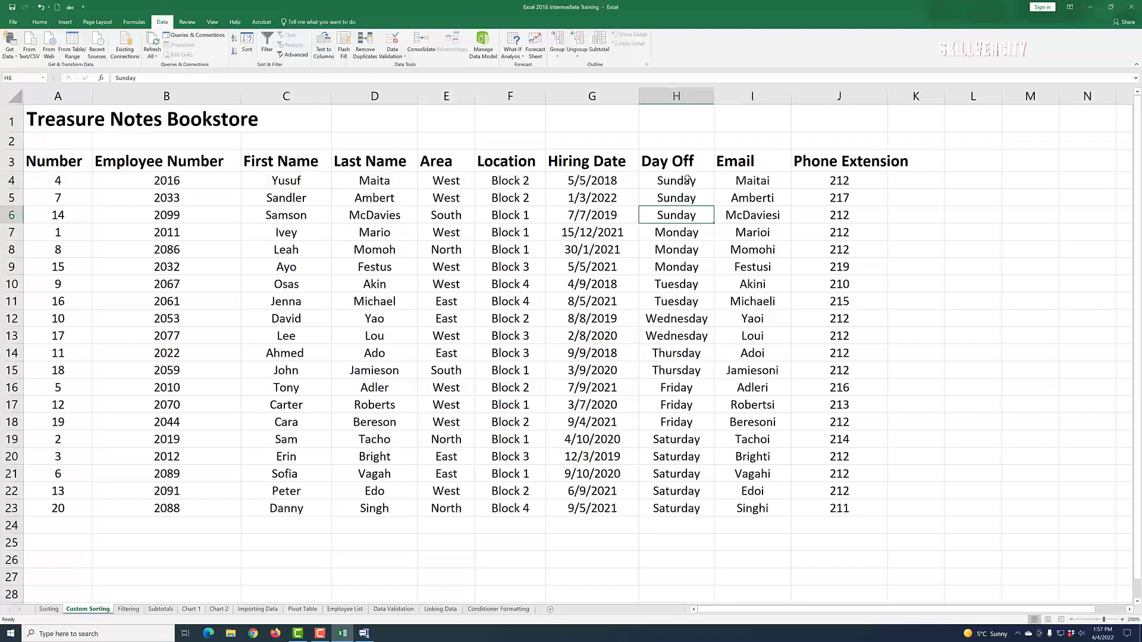
{"action": "left_click_drag", "start_coordinate": [687, 180], "coordinate": [684, 217]}
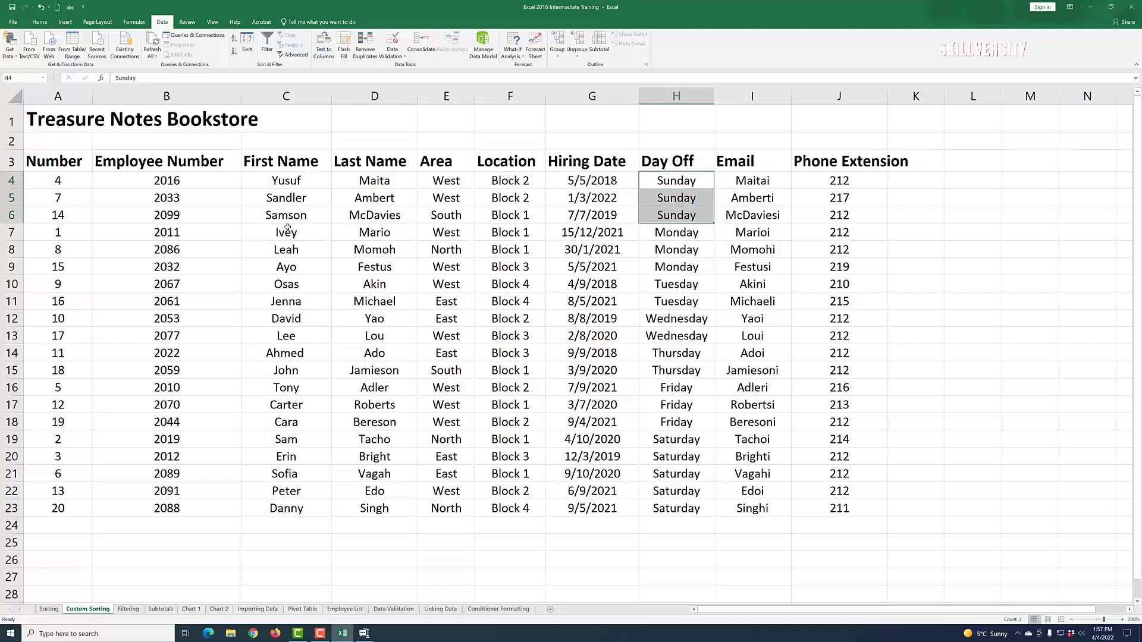
{"action": "left_click_drag", "start_coordinate": [671, 232], "coordinate": [669, 304]}
{"action": "left_click", "coordinate": [669, 291]}
{"action": "left_click", "coordinate": [670, 355]}
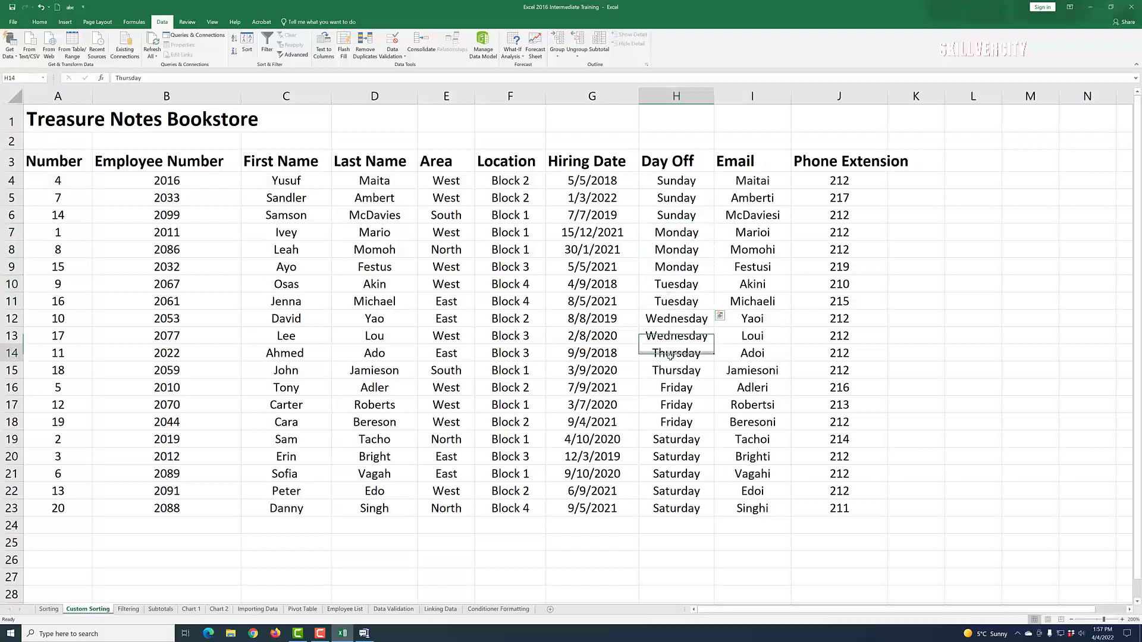
{"action": "left_click", "coordinate": [678, 491]}
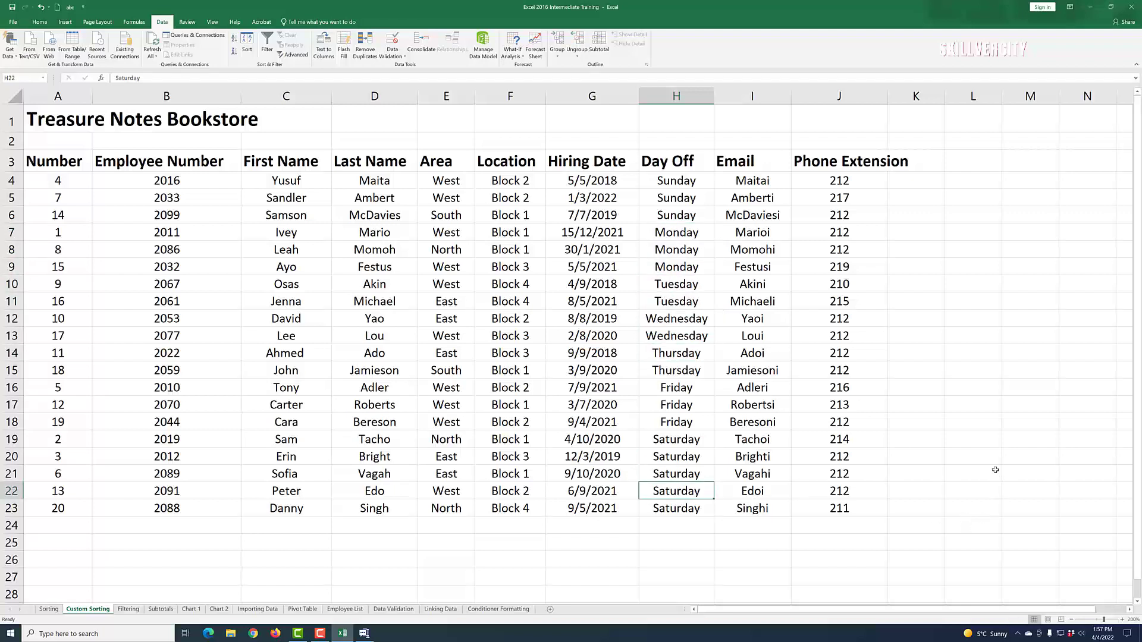
{"action": "left_click", "coordinate": [663, 439]}
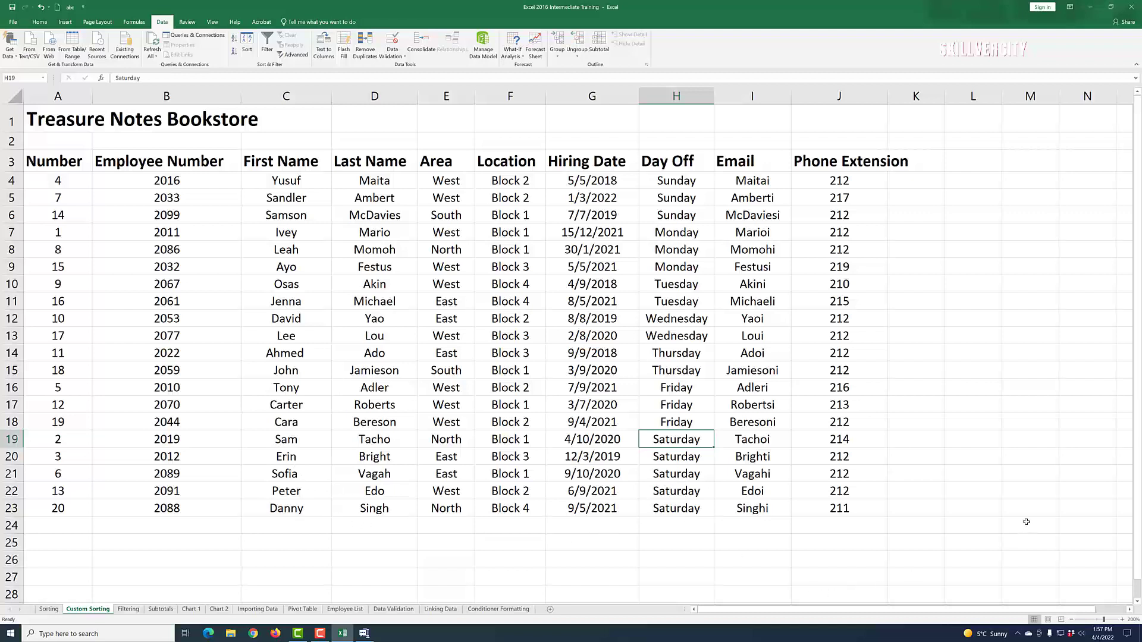
{"action": "left_click", "coordinate": [1011, 461]}
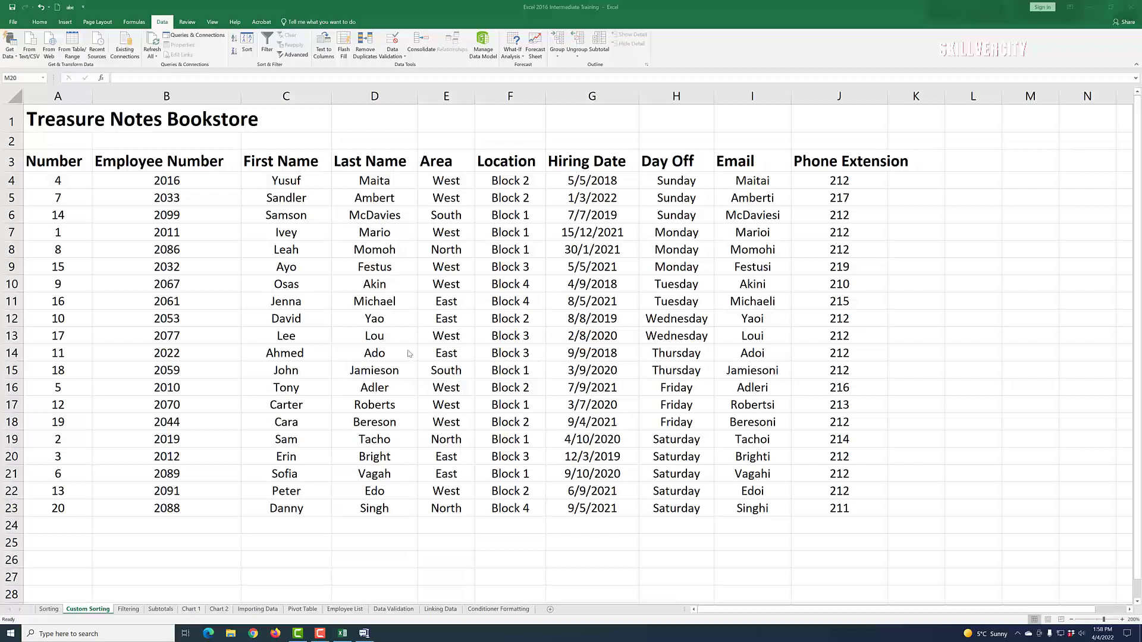
Step: Sort the table A to Z by Area (East to West), then switch to the Filtering sheet
{"action": "left_click", "coordinate": [376, 277]}
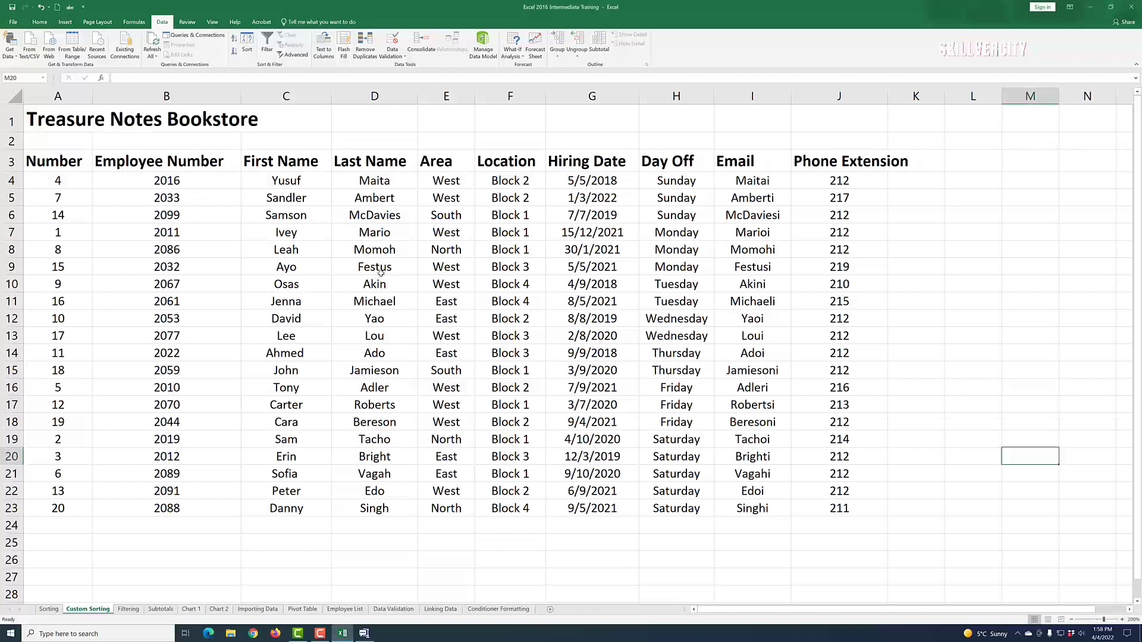
{"action": "left_click", "coordinate": [455, 283]}
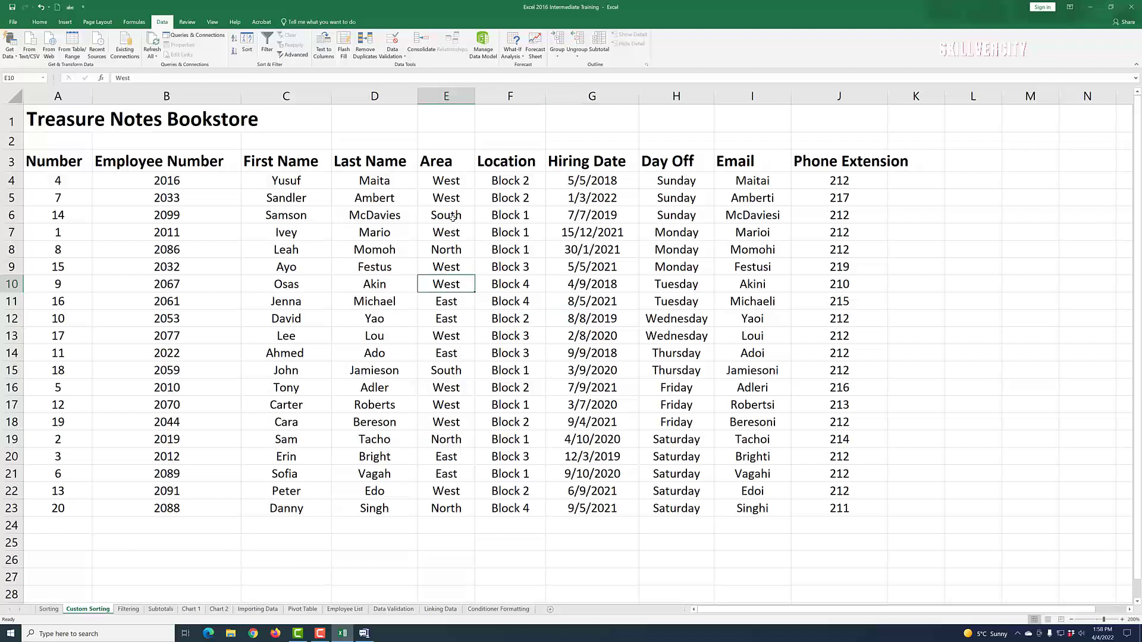
{"action": "left_click", "coordinate": [444, 182]}
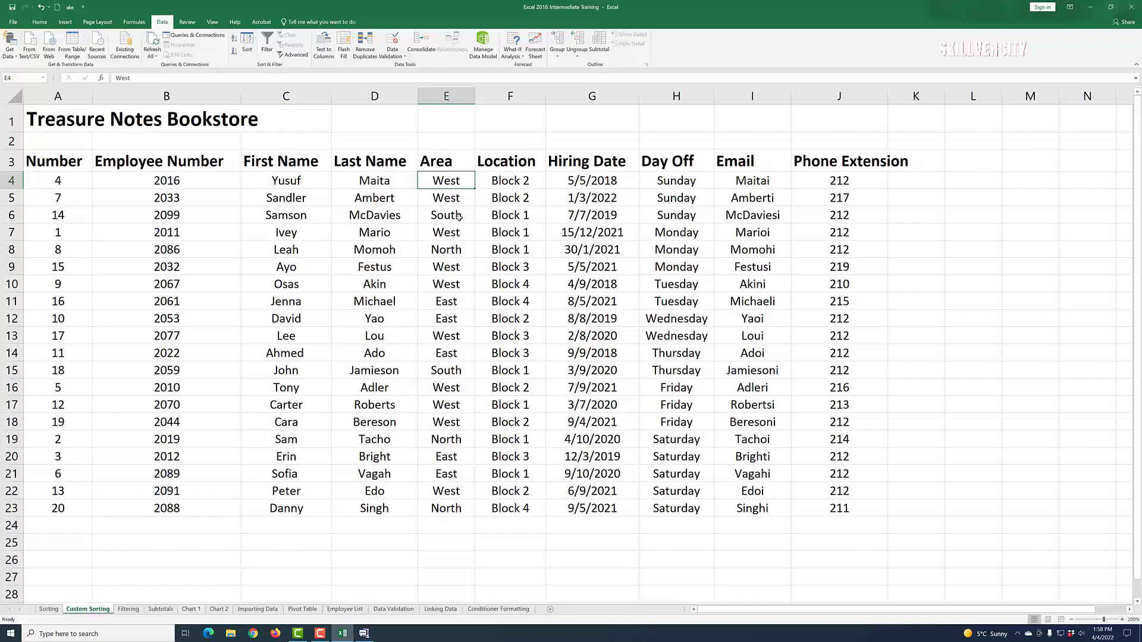
{"action": "left_click", "coordinate": [234, 40]}
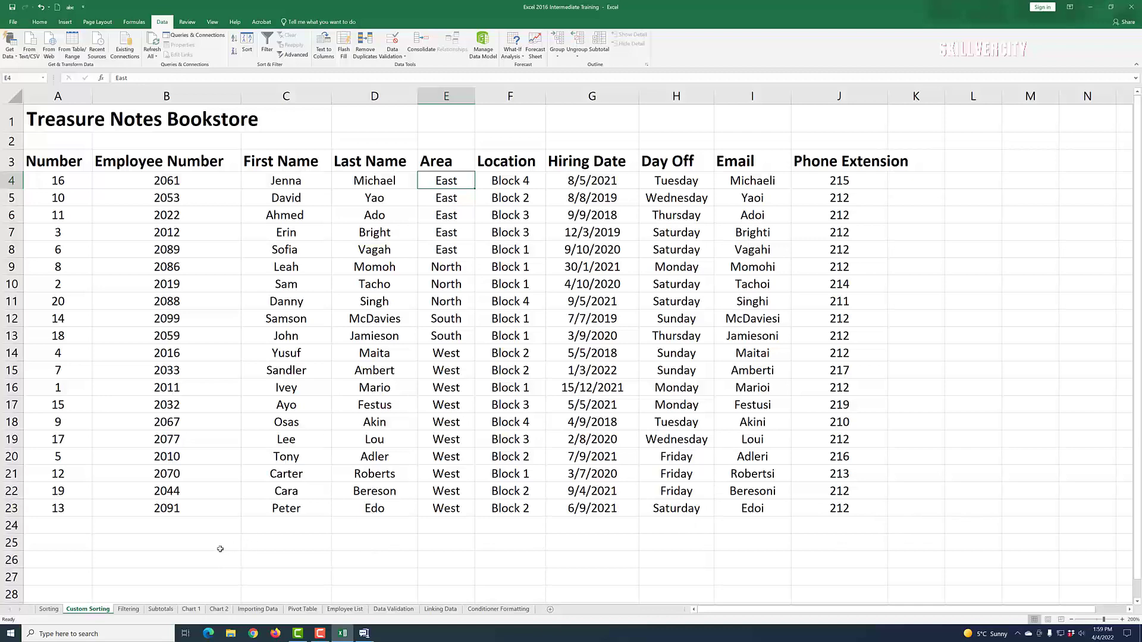
{"action": "left_click", "coordinate": [129, 609]}
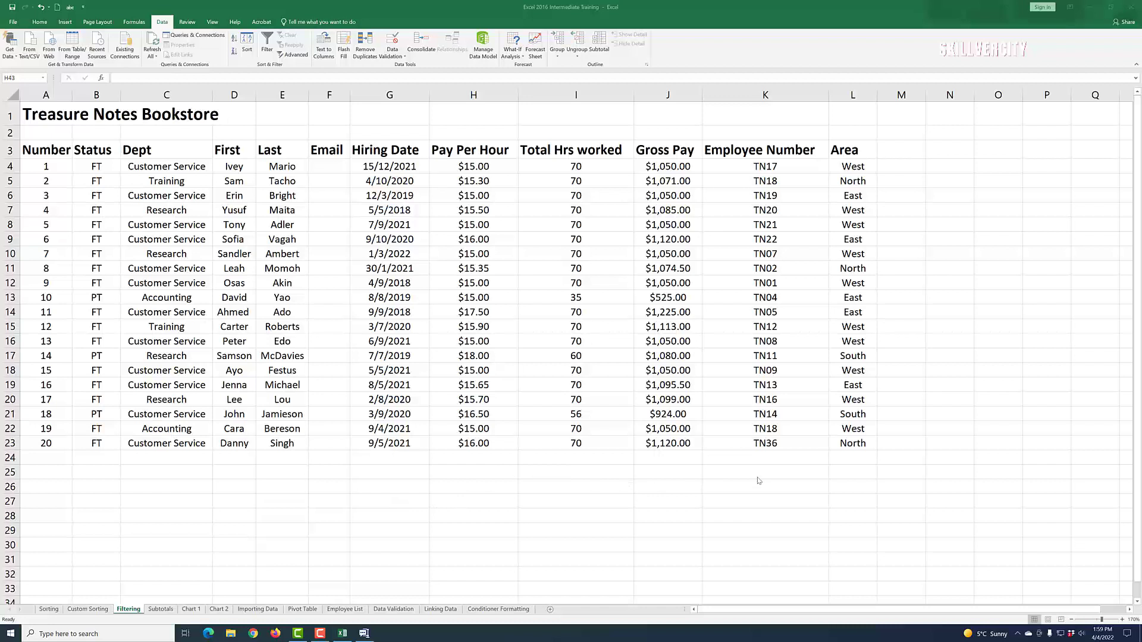
Step: Sort the Filtering table by Dept, trying Z to A before settling on A to Z
{"action": "left_click", "coordinate": [148, 168]}
{"action": "left_click", "coordinate": [178, 397]}
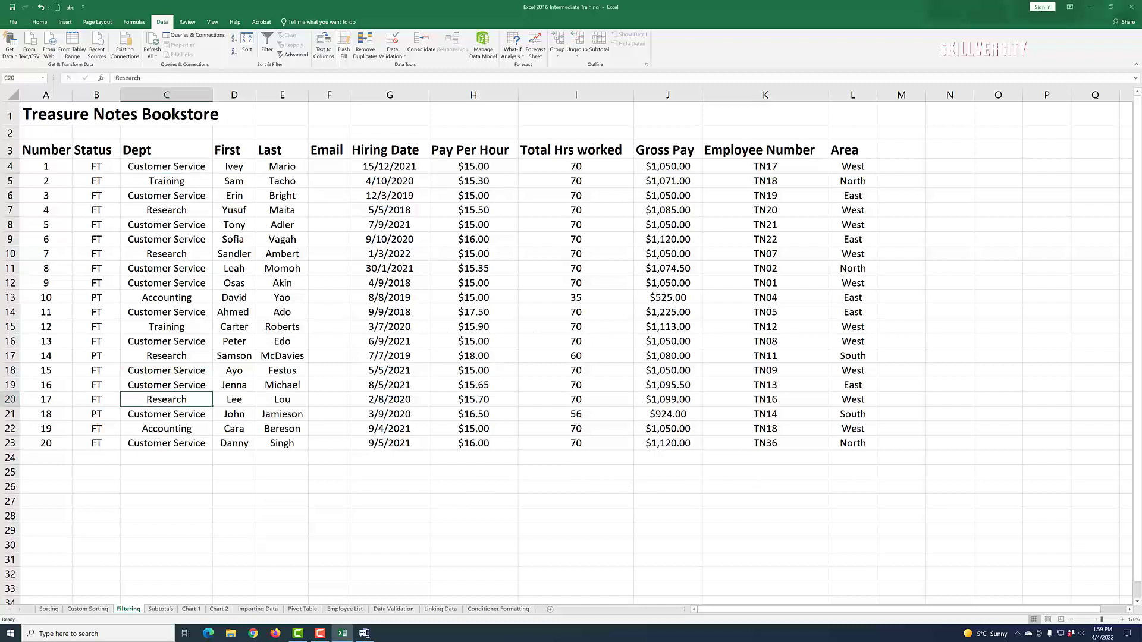
{"action": "left_click", "coordinate": [173, 386]}
{"action": "left_click", "coordinate": [166, 169]}
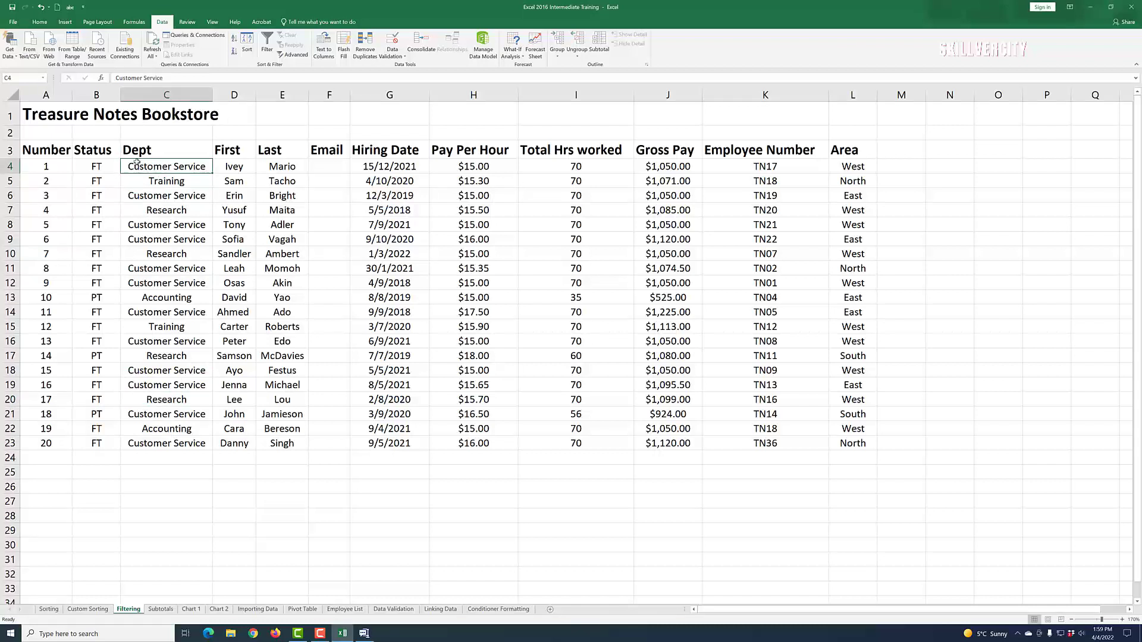
{"action": "left_click", "coordinate": [234, 53]}
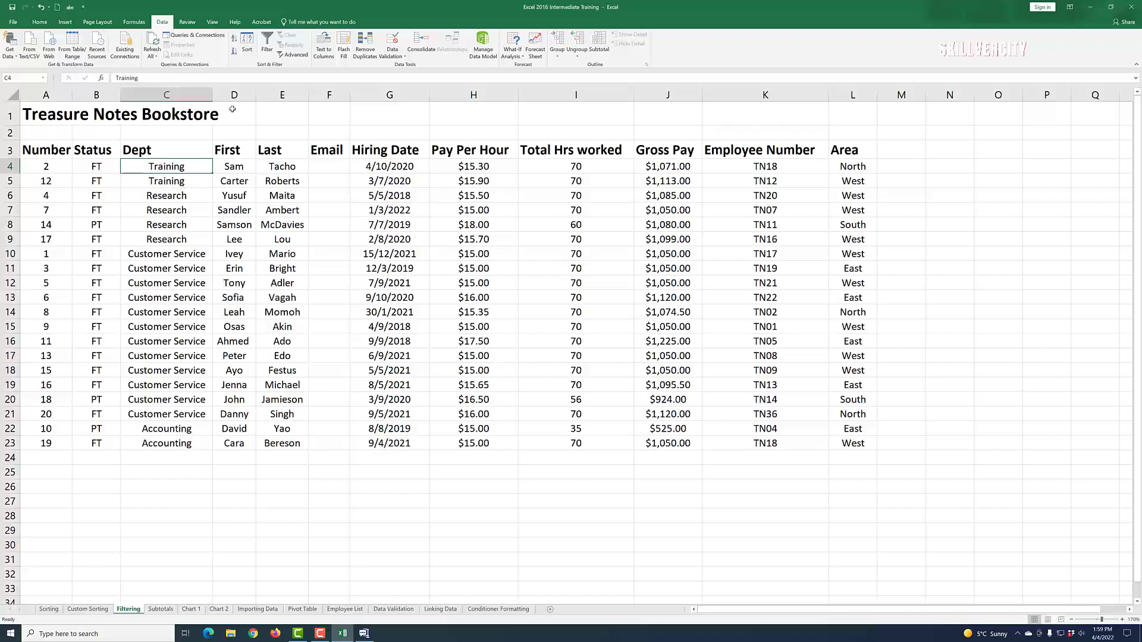
{"action": "left_click", "coordinate": [234, 41]}
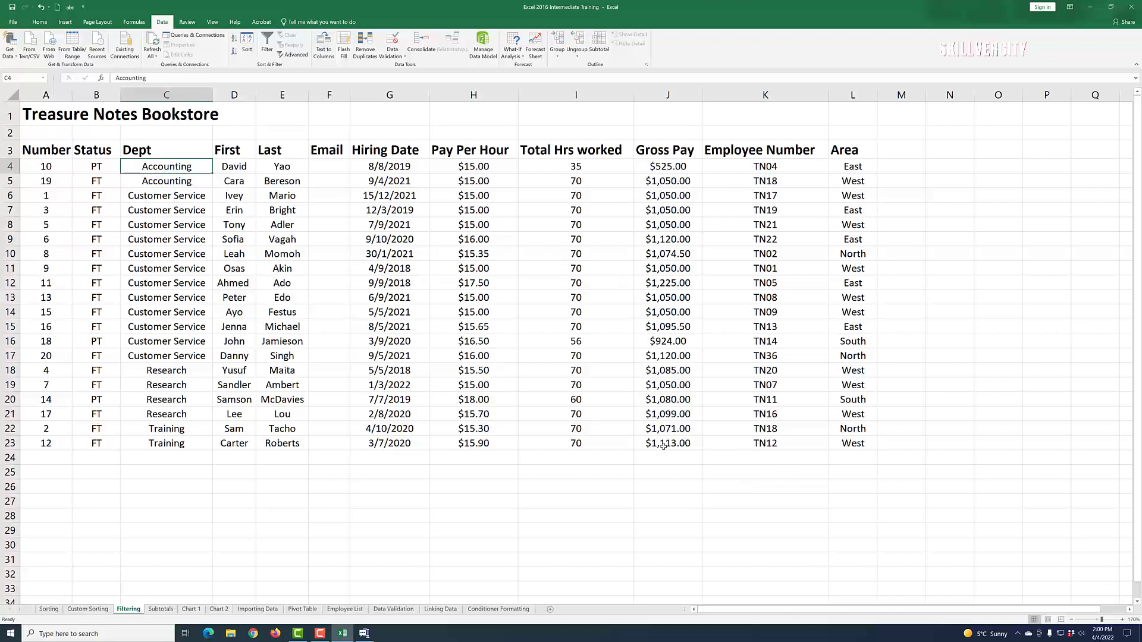
Step: Check the table's extent by selecting cells L23, M23 and C4, then show the Home tools
{"action": "left_click", "coordinate": [859, 449]}
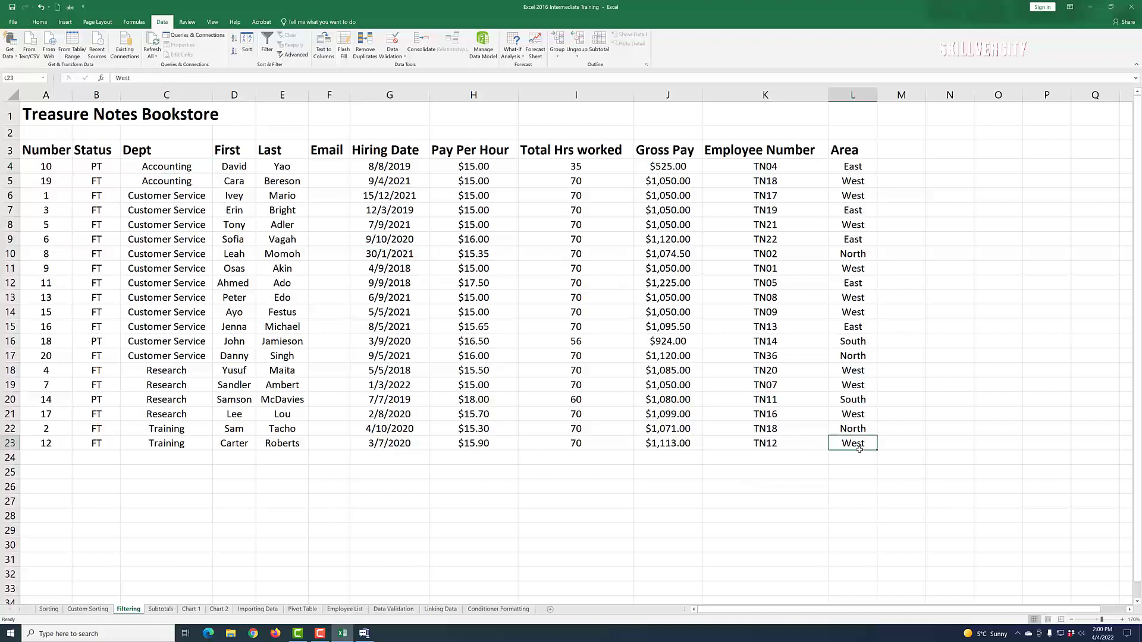
{"action": "left_click", "coordinate": [911, 452]}
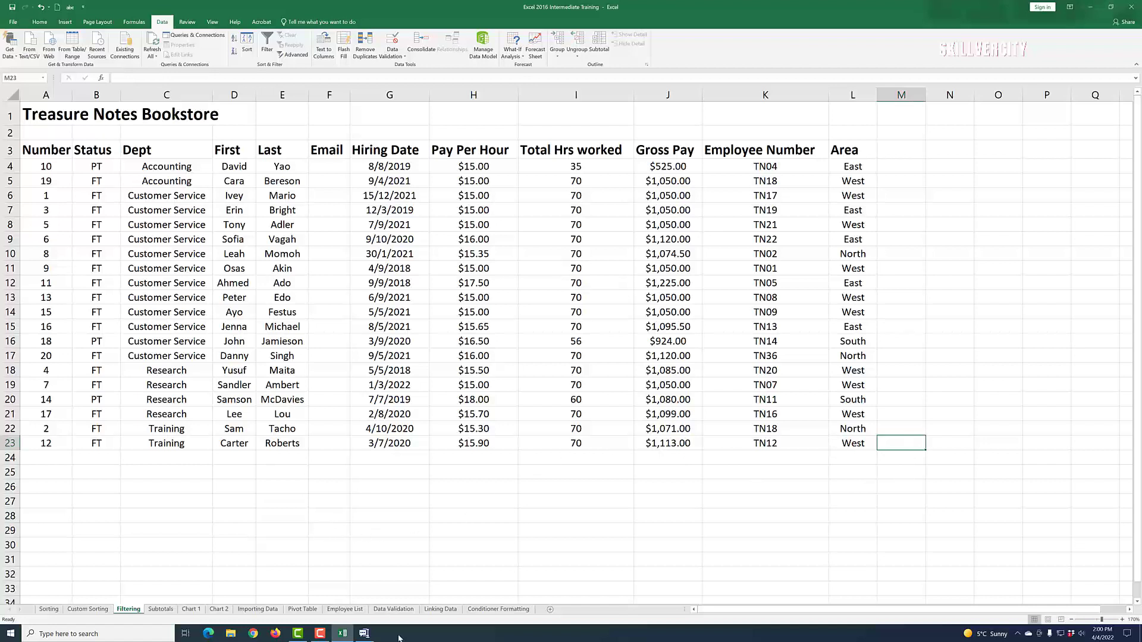
{"action": "left_click", "coordinate": [170, 169]}
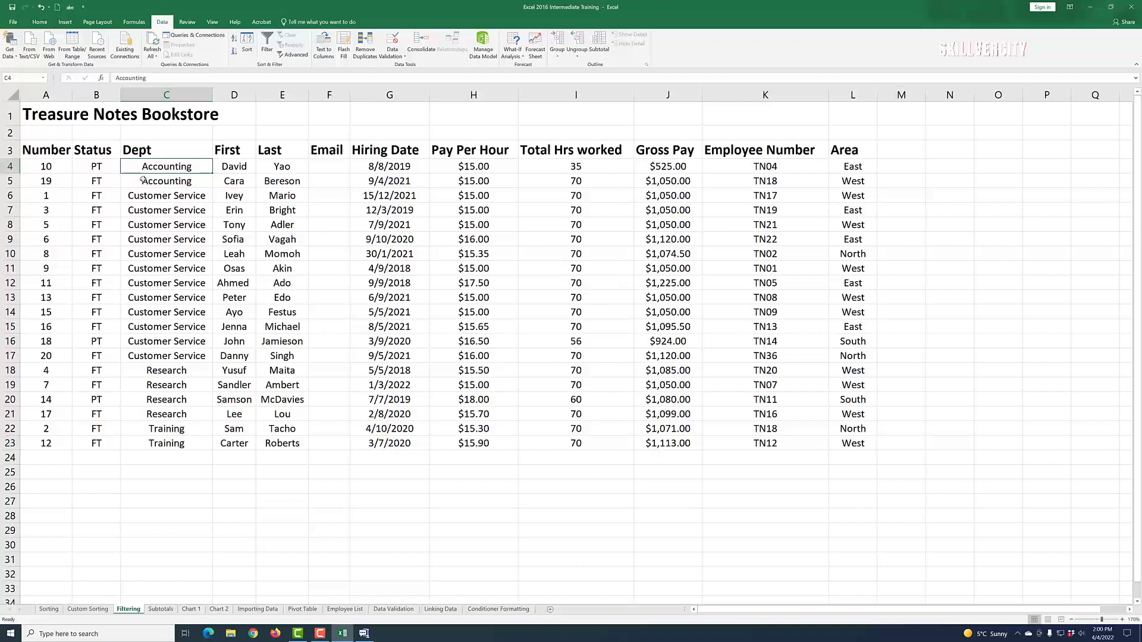
{"action": "left_click", "coordinate": [42, 24]}
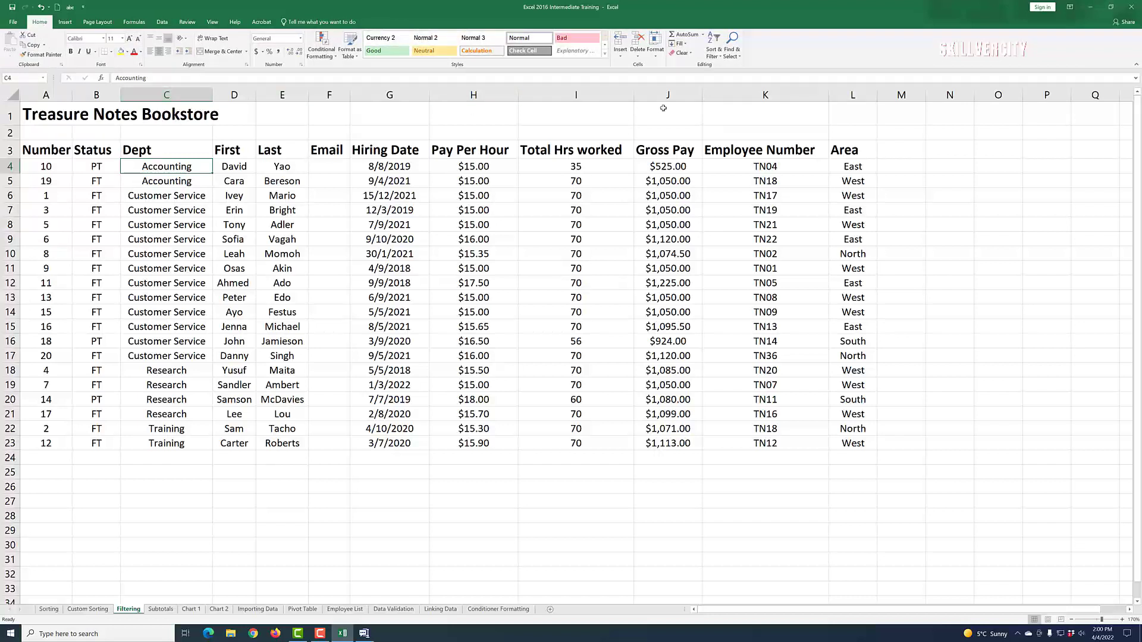
Step: Turn on filter arrows for the table headers and widen the Status column to fit
{"action": "left_click", "coordinate": [721, 56]}
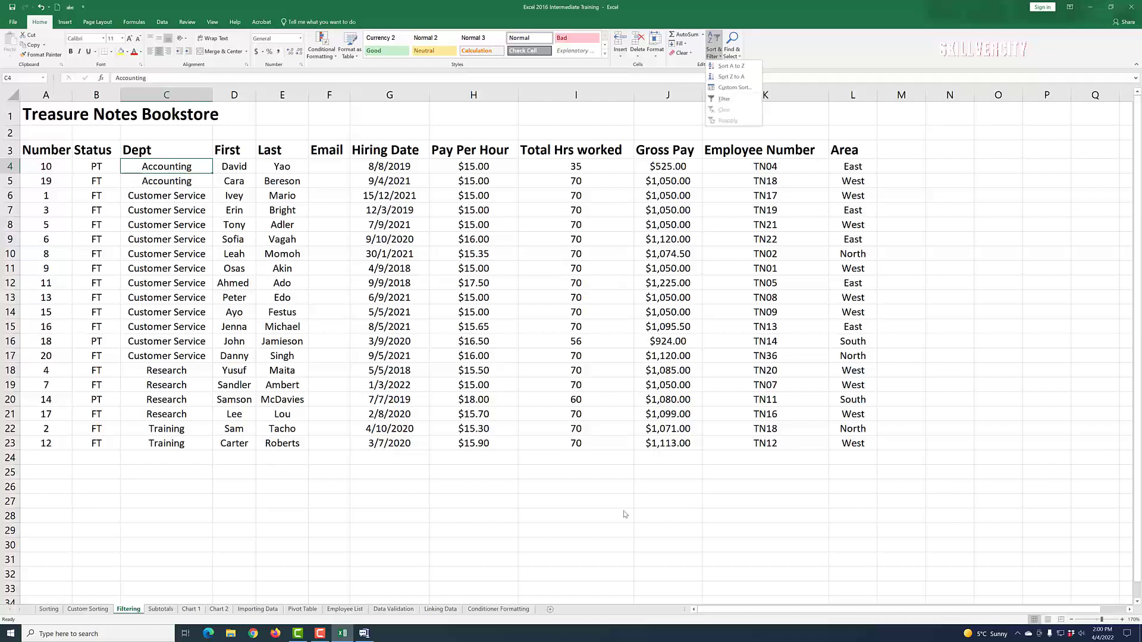
{"action": "left_click", "coordinate": [162, 23]}
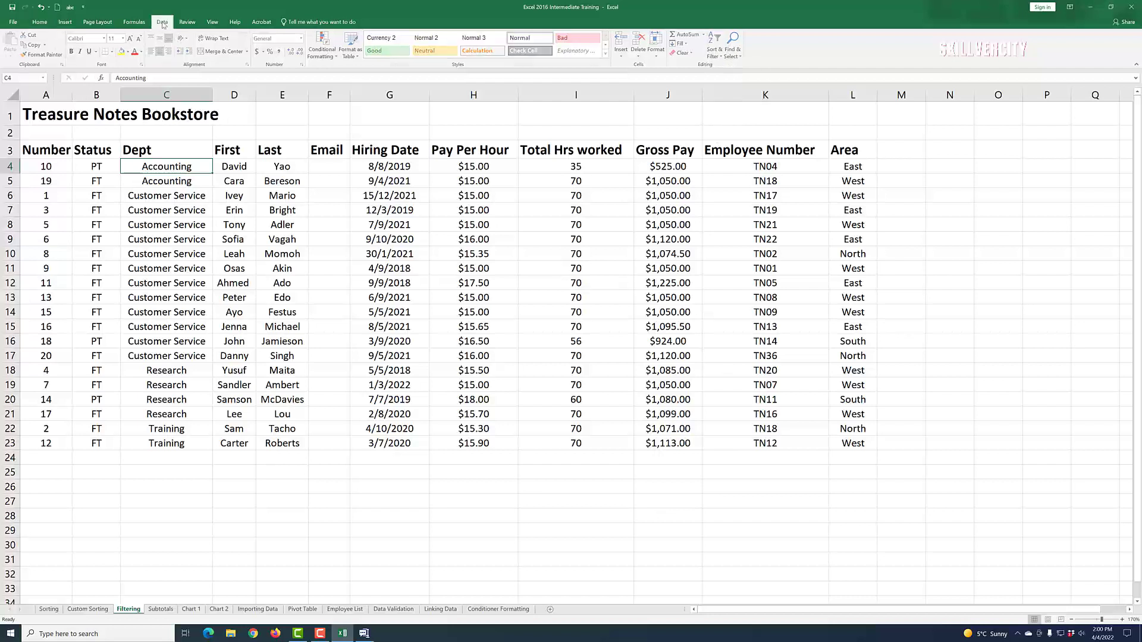
{"action": "left_click", "coordinate": [163, 22]}
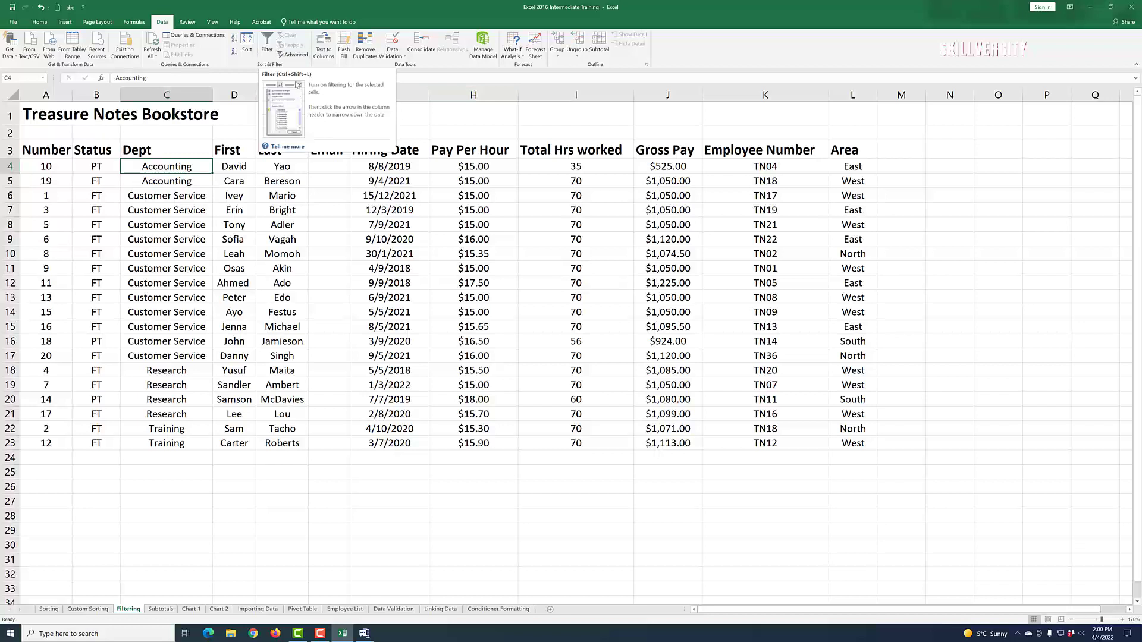
{"action": "left_click", "coordinate": [267, 41]}
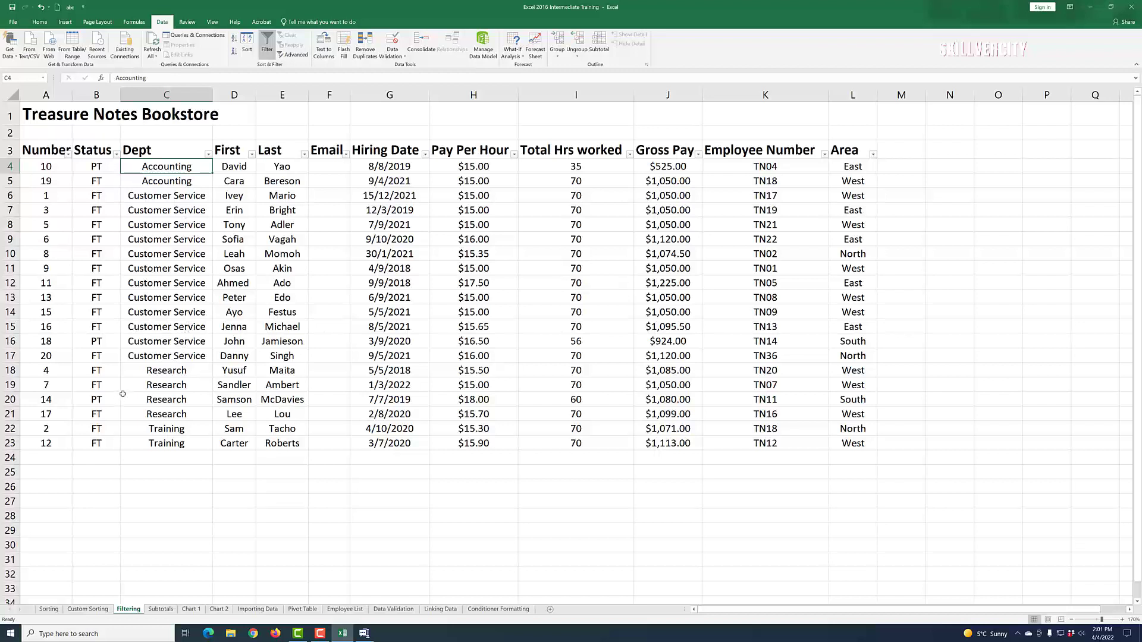
{"action": "left_click_drag", "start_coordinate": [120, 96], "coordinate": [88, 98]}
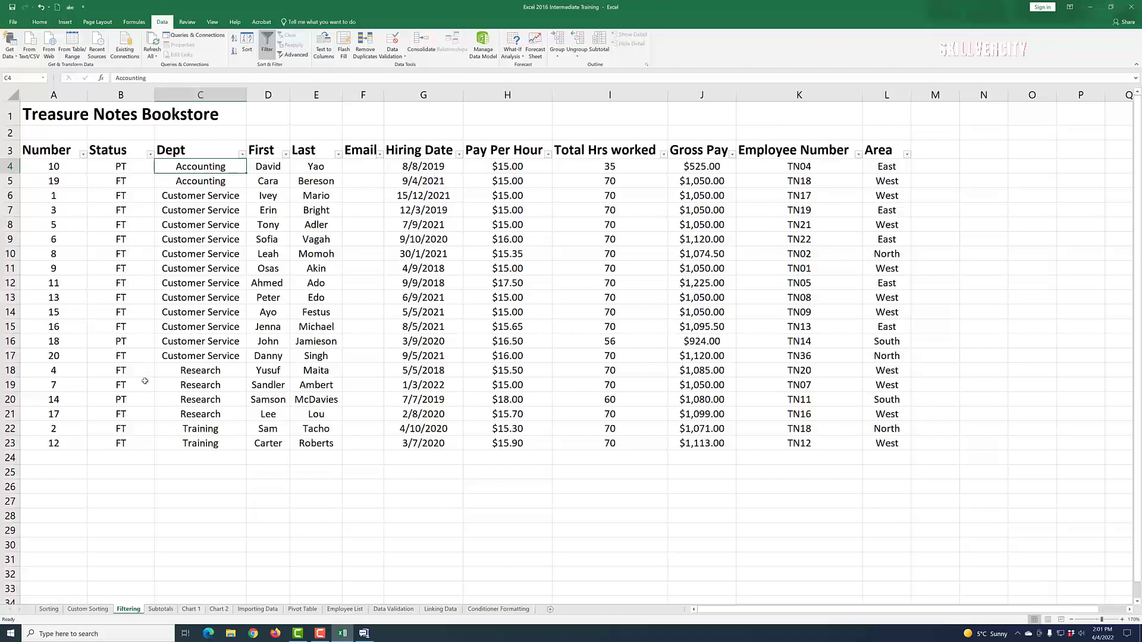
Step: Filter the Status column to show only FT employees
{"action": "left_click", "coordinate": [150, 155]}
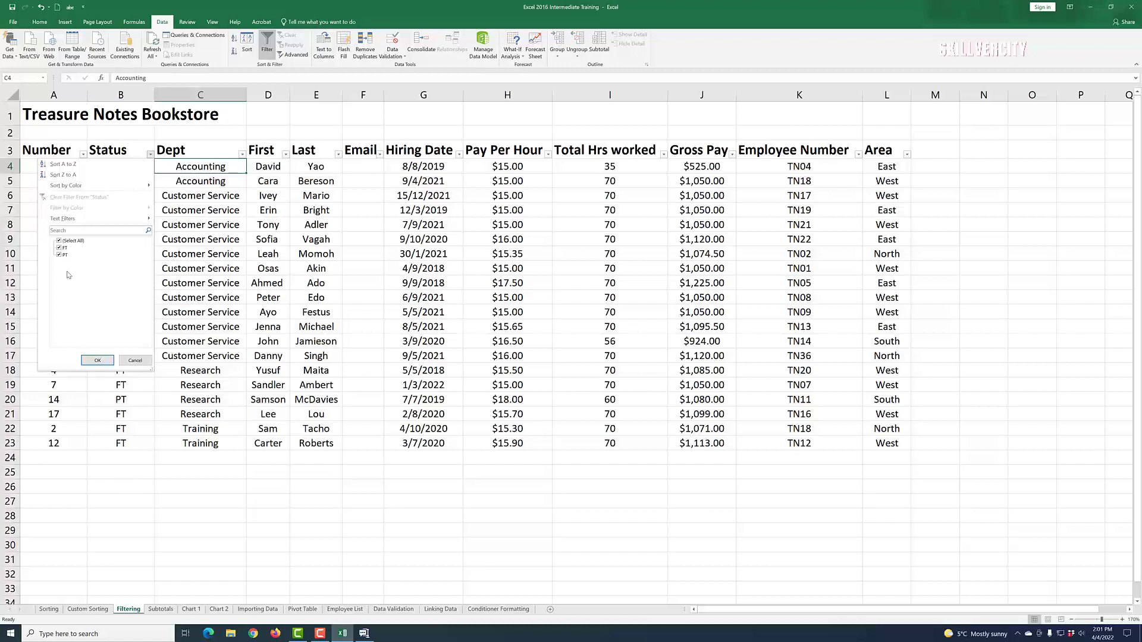
{"action": "left_click", "coordinate": [59, 240]}
{"action": "left_click", "coordinate": [60, 247]}
{"action": "left_click", "coordinate": [98, 361]}
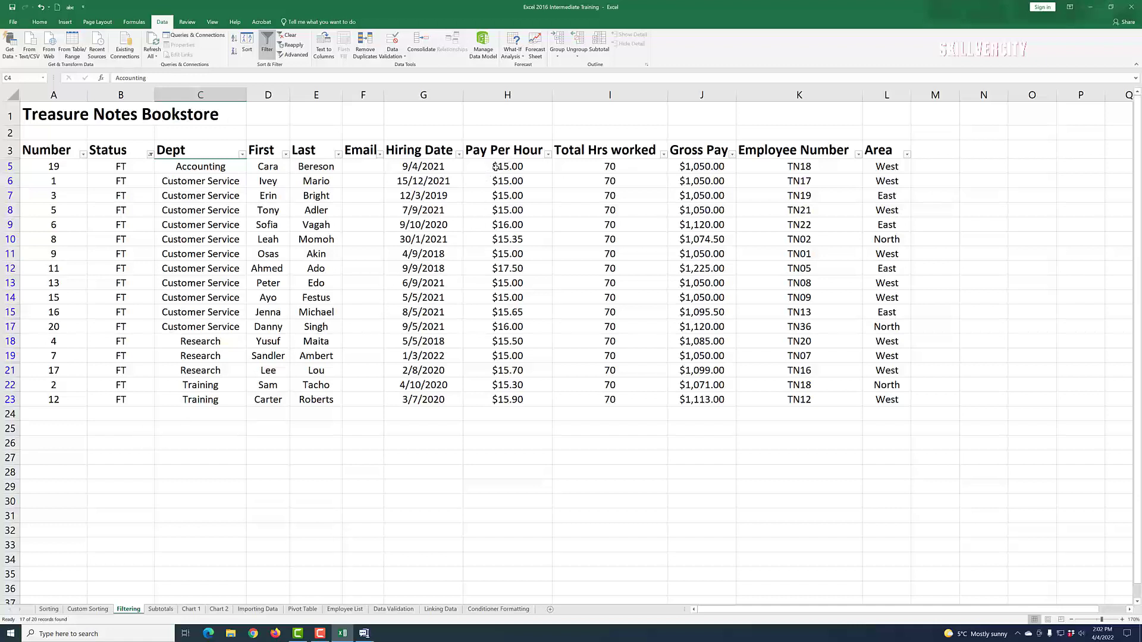
Step: Filter Pay Per Hour to $15.00 only, leaving 8 of the 20 records
{"action": "left_click", "coordinate": [547, 155]}
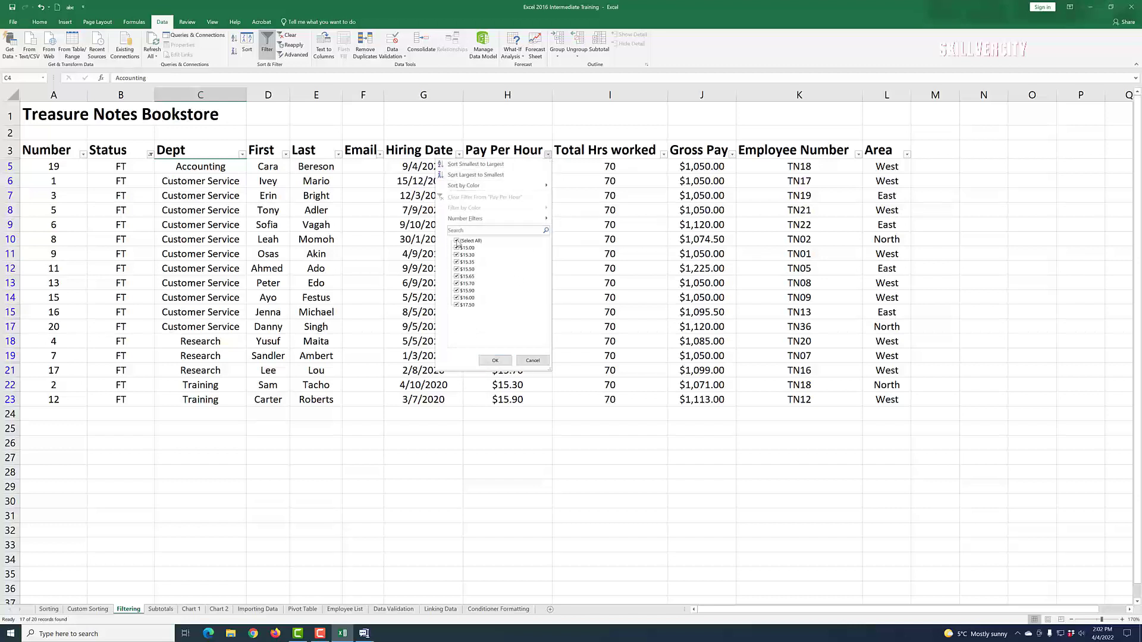
{"action": "left_click", "coordinate": [457, 241]}
{"action": "left_click", "coordinate": [457, 248]}
{"action": "left_click", "coordinate": [495, 360]}
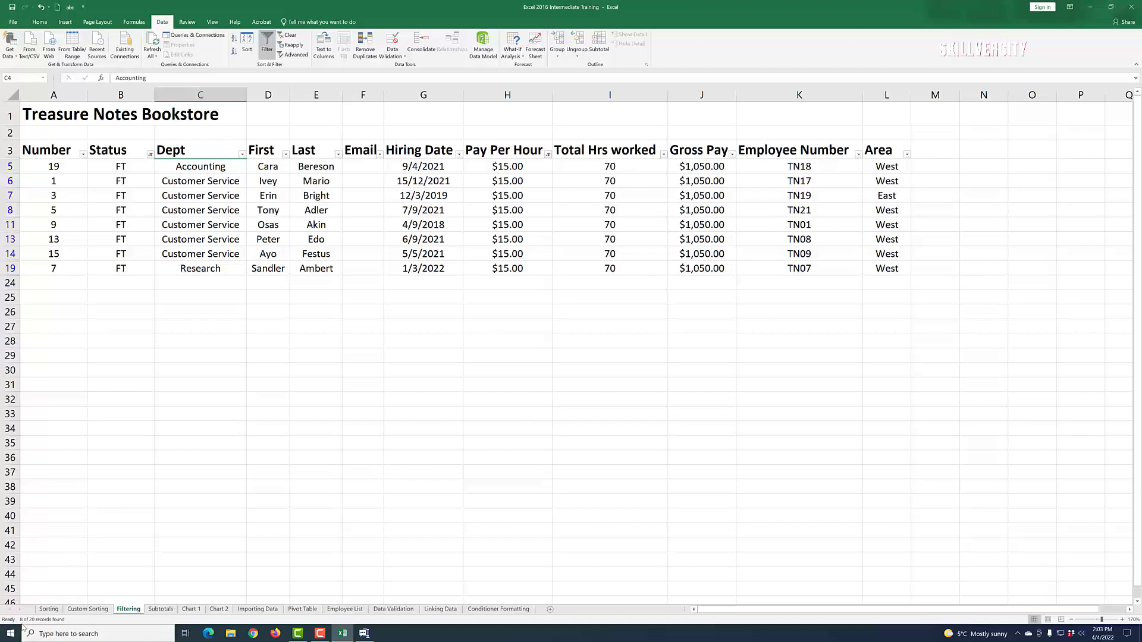
{"action": "mouse_move", "coordinate": [23, 622]}
{"action": "left_click", "coordinate": [150, 156]}
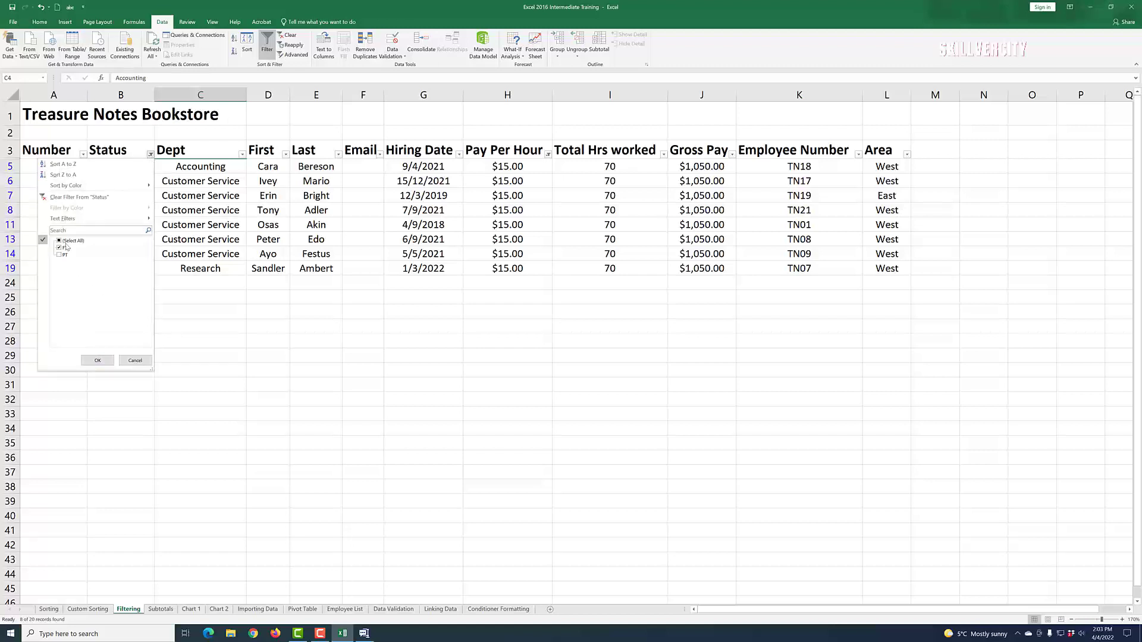
{"action": "left_click", "coordinate": [135, 360]}
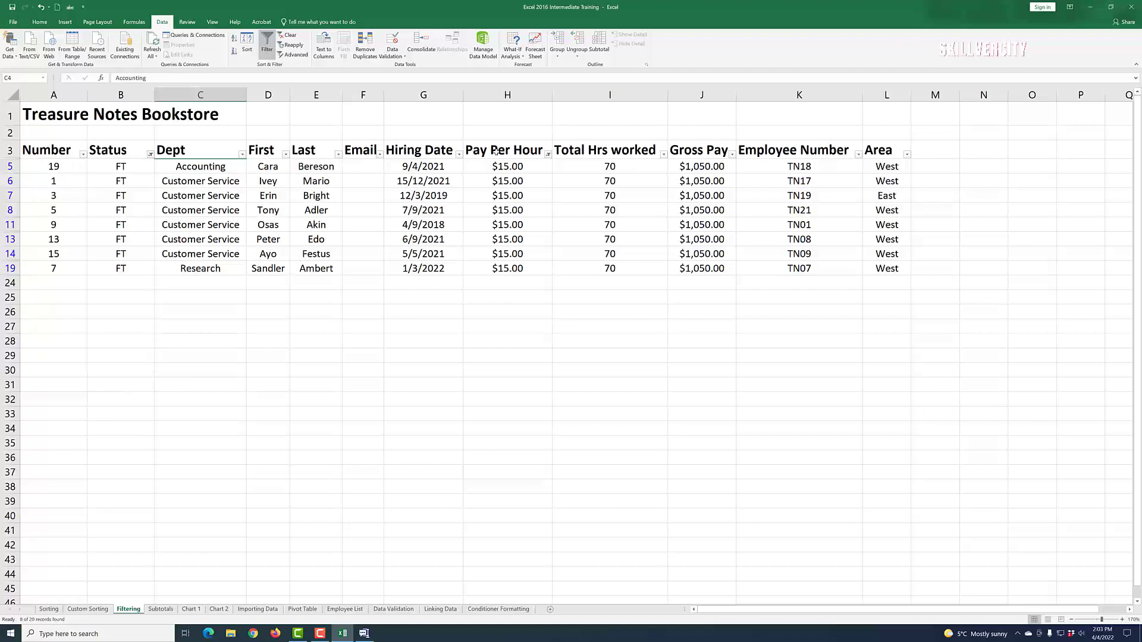
{"action": "left_click", "coordinate": [547, 156]}
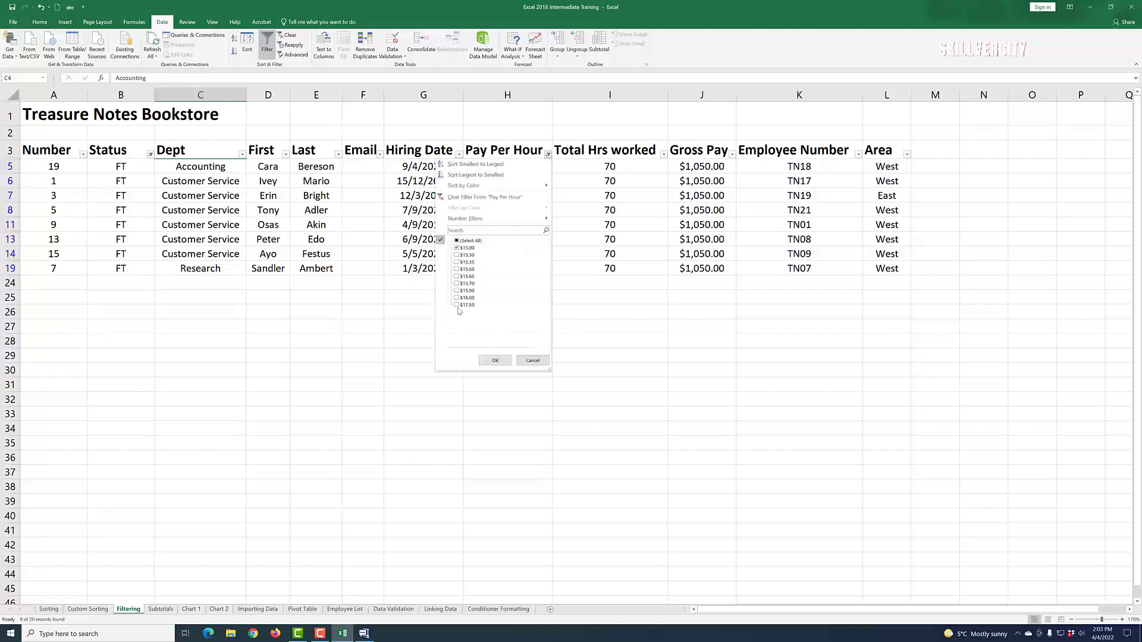
{"action": "left_click", "coordinate": [532, 360]}
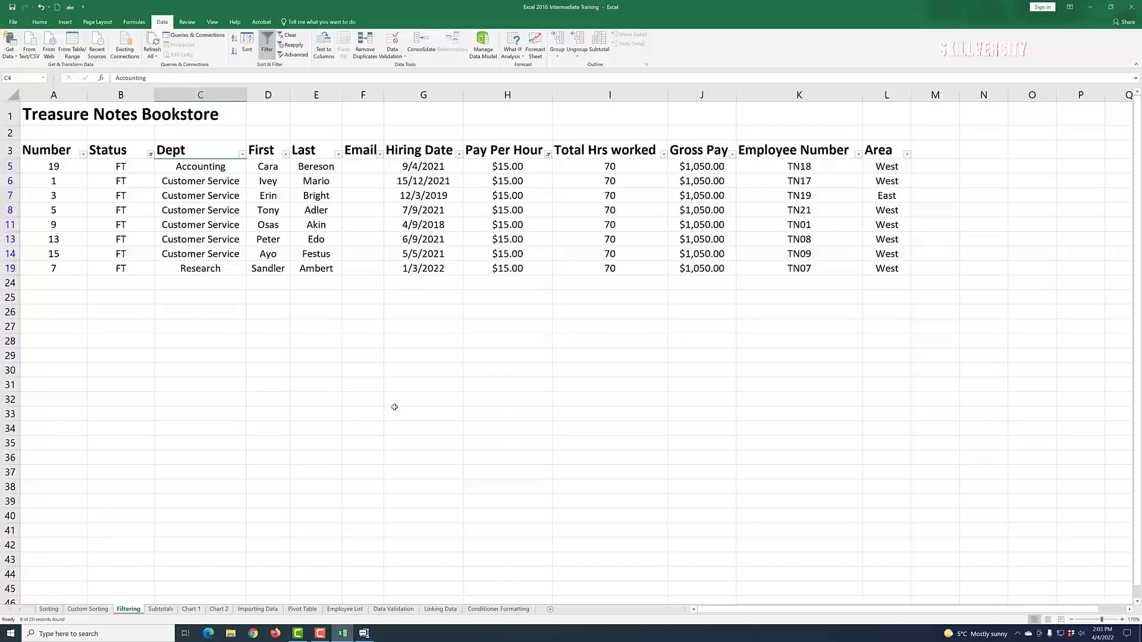
{"action": "left_click", "coordinate": [308, 194]}
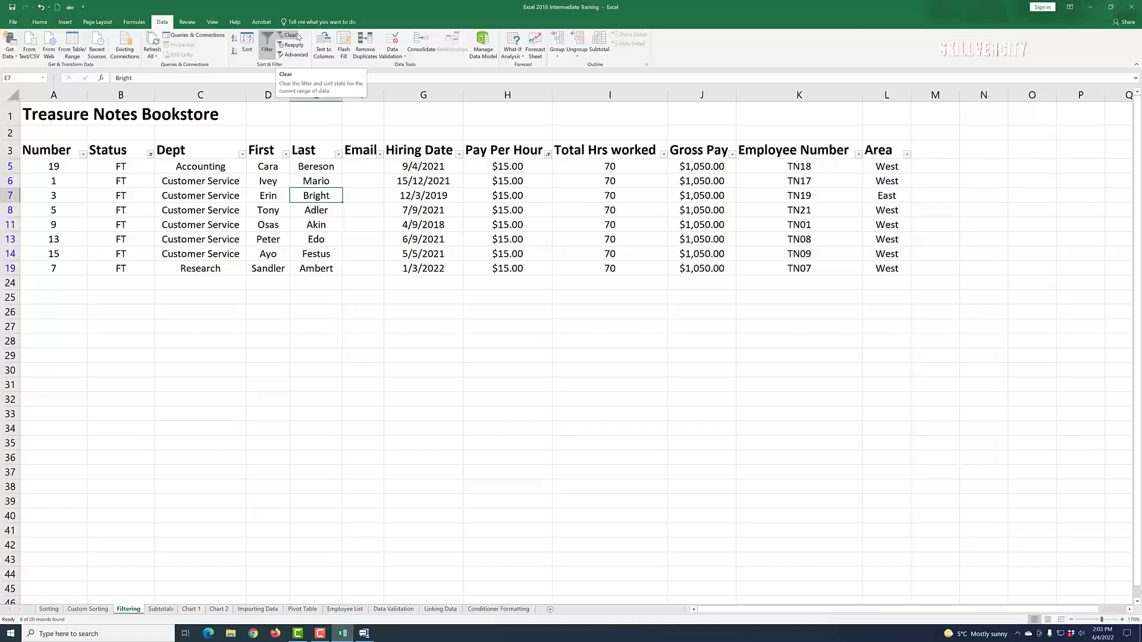
Step: Clear the Status and Pay Per Hour filters and remove the filter arrows
{"action": "left_click", "coordinate": [291, 36]}
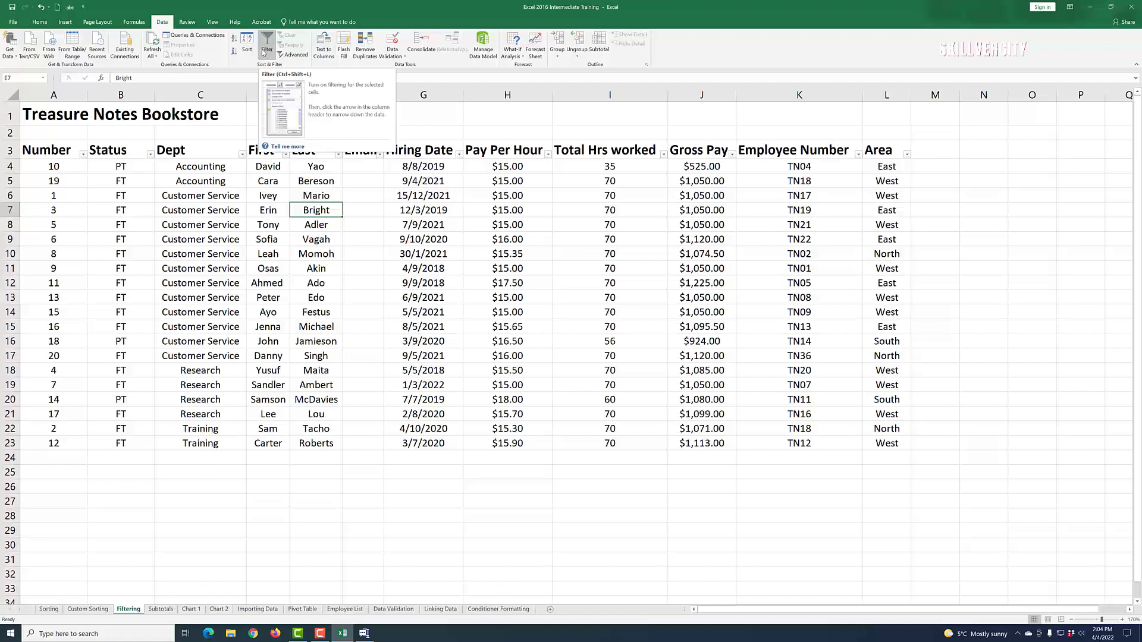
{"action": "left_click", "coordinate": [267, 44]}
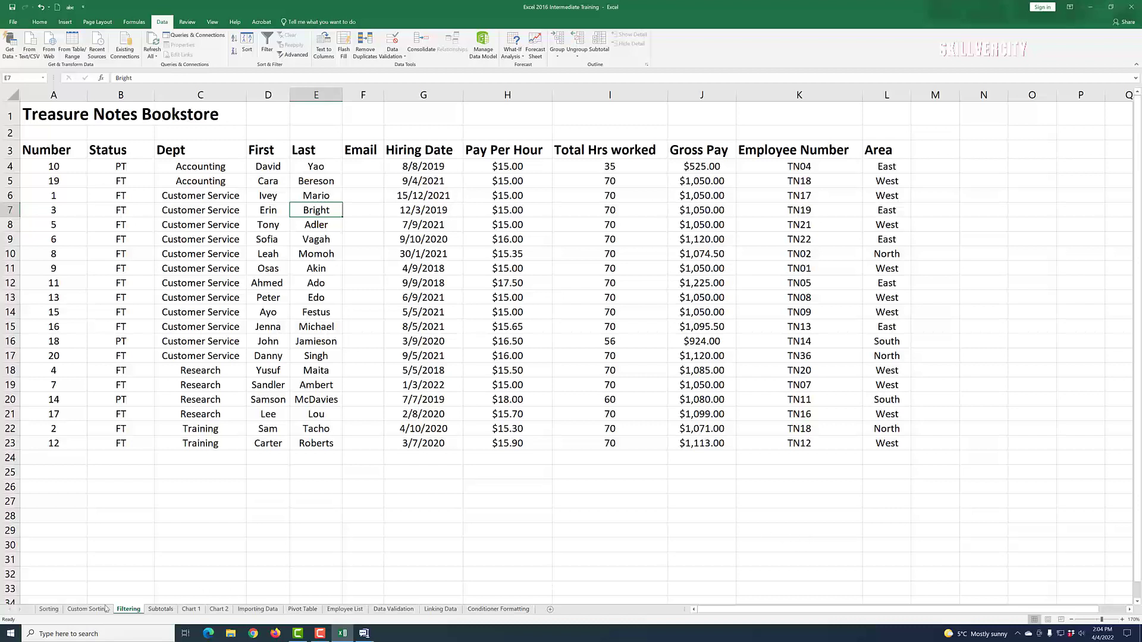
{"action": "left_click", "coordinate": [49, 610]}
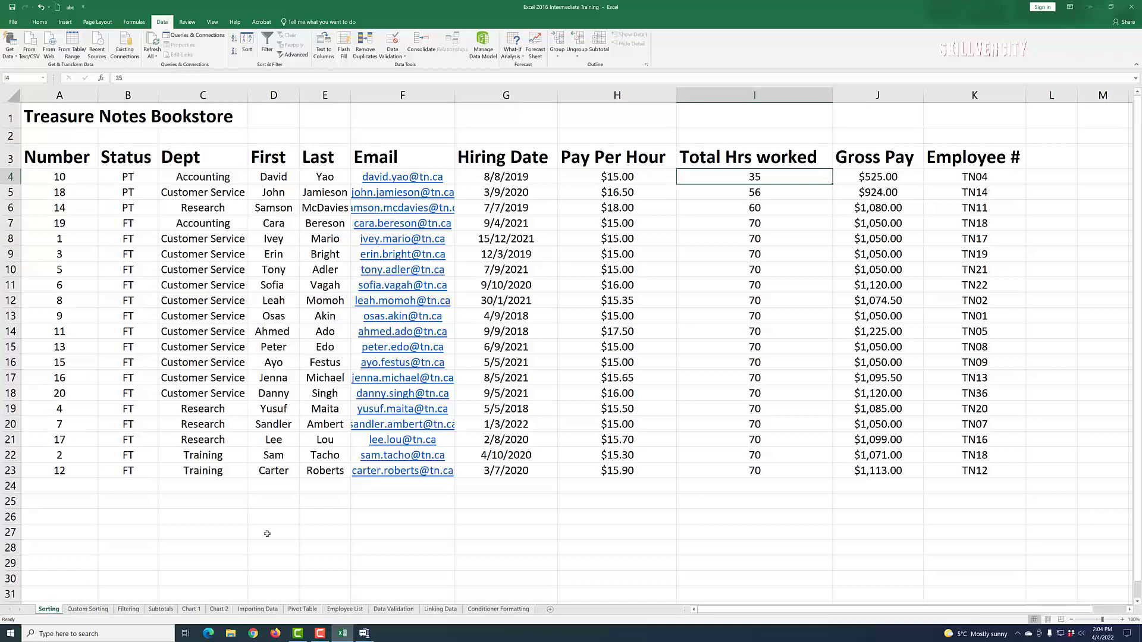
{"action": "left_click", "coordinate": [88, 609]}
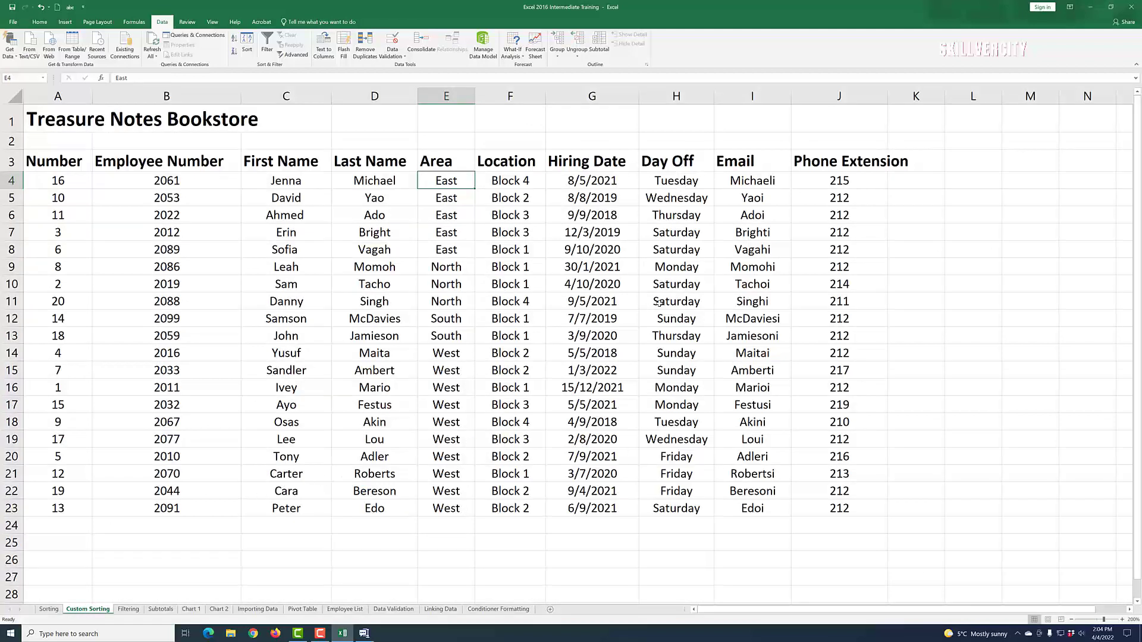
{"action": "left_click", "coordinate": [125, 610]}
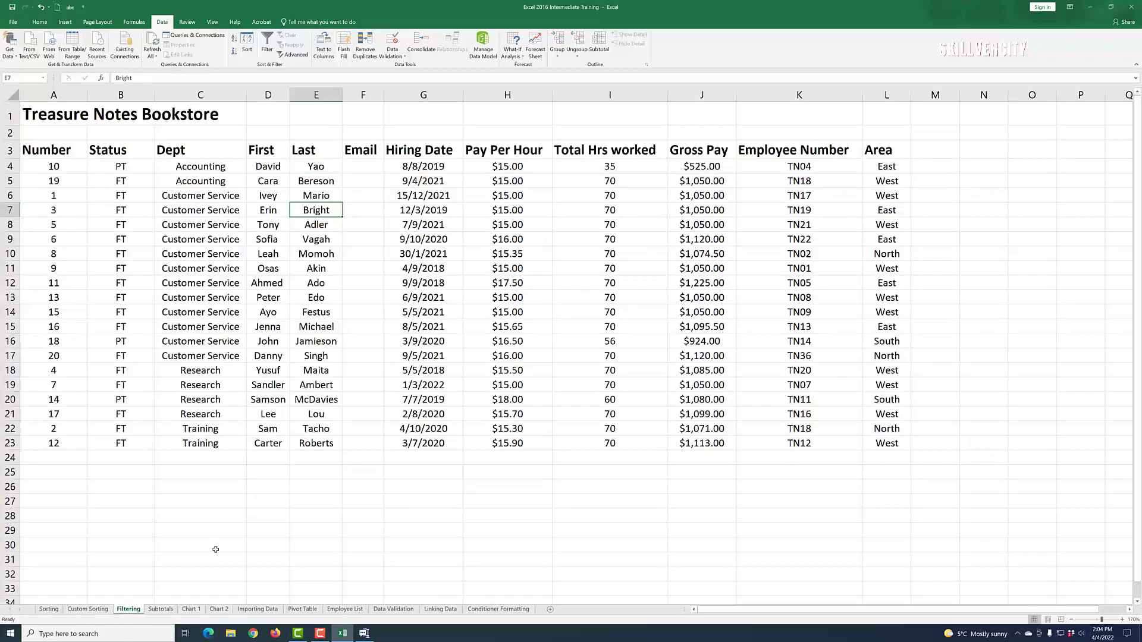